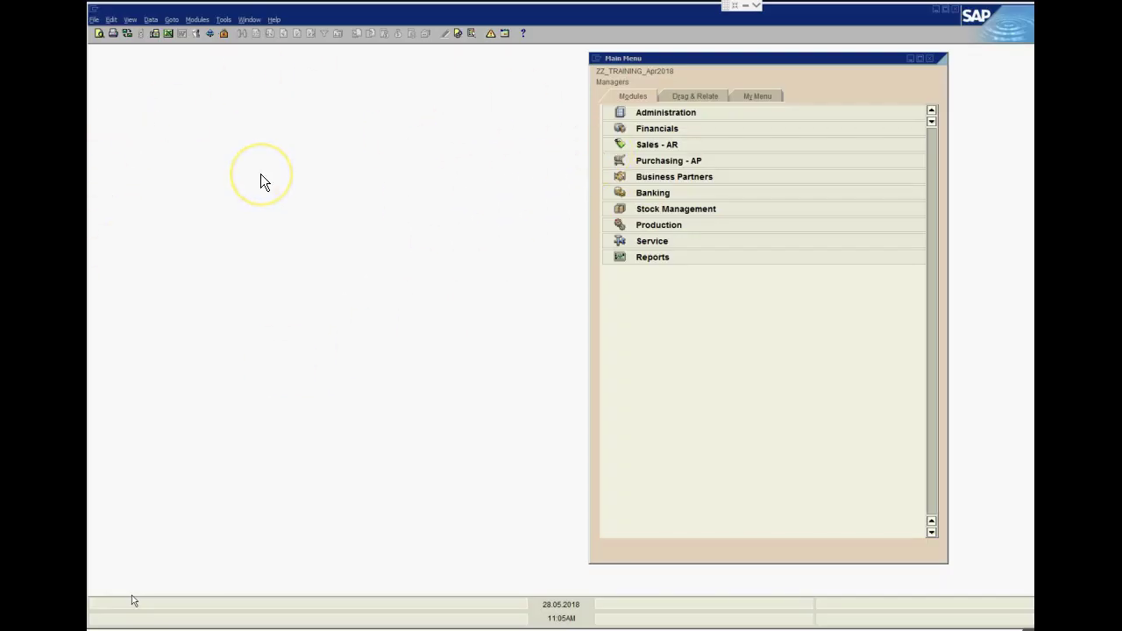
Open the My Shortcuts customisation and check which module window is allocated to the F2 shortcut.
left_click(219, 21)
mouse_move(253, 118)
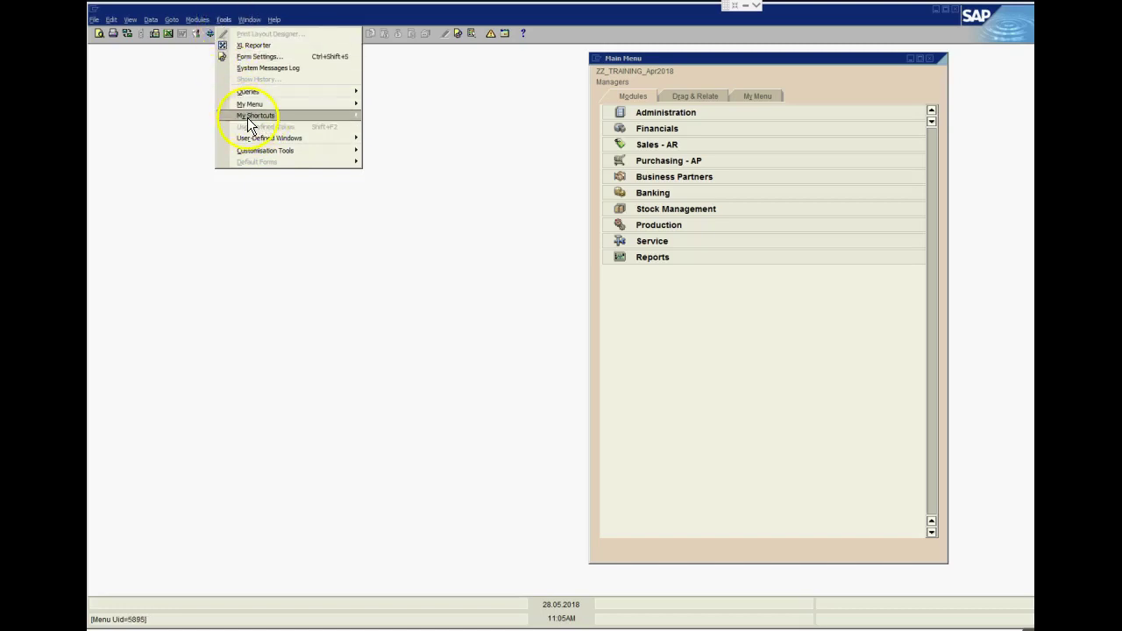
left_click(394, 128)
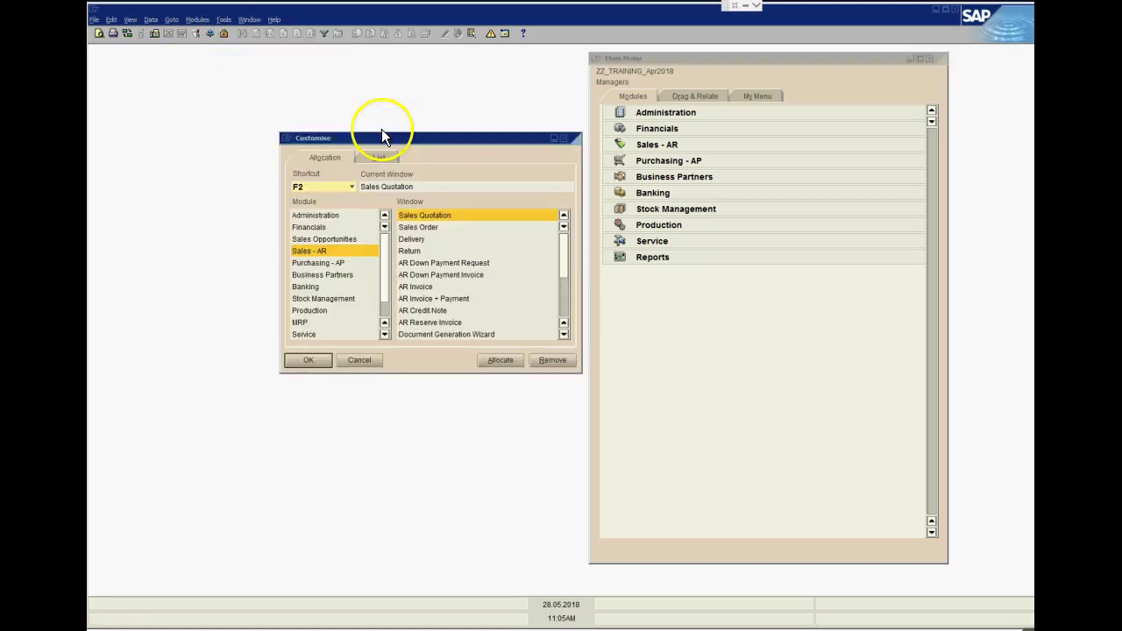
left_click(329, 188)
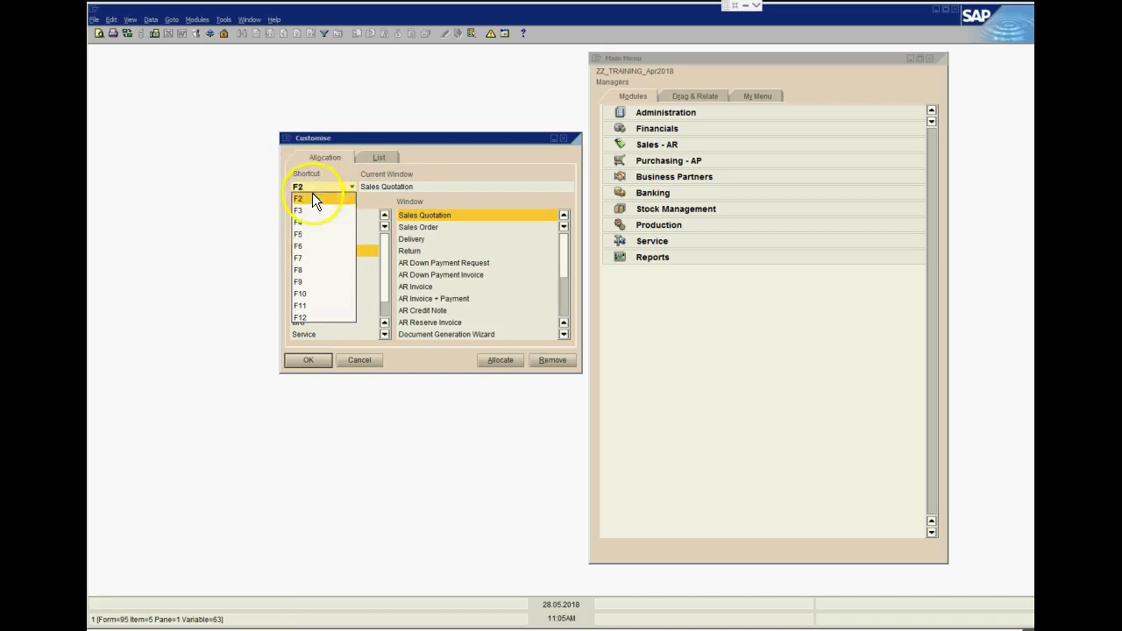
left_click(373, 197)
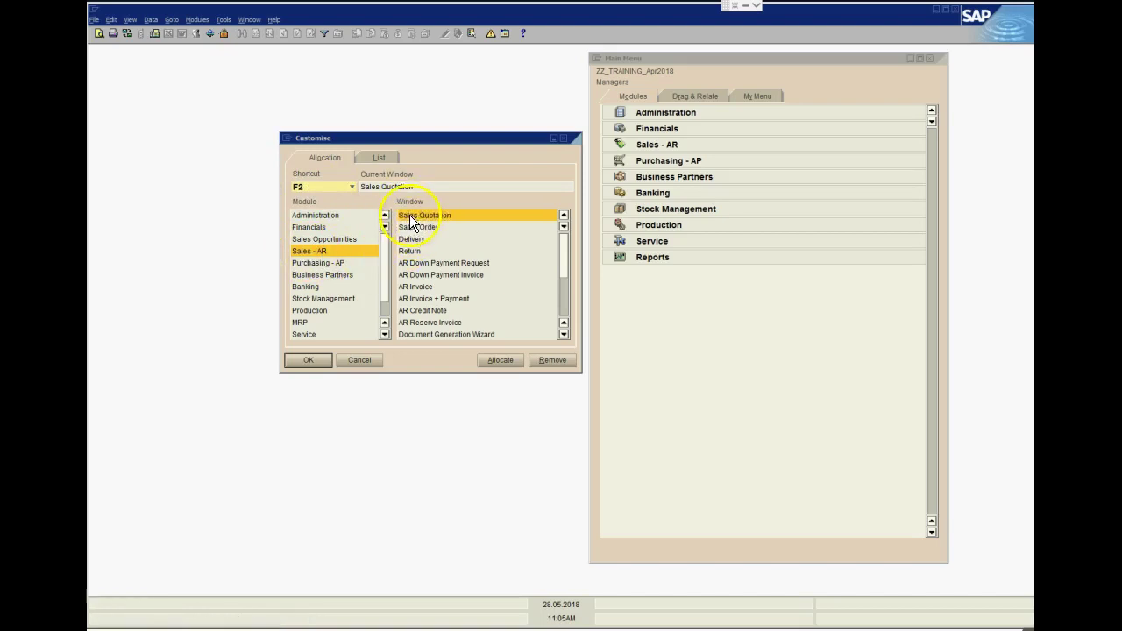
Examine where Sales Quotation sits within the Sales - AR module, and close the shortcut customisation.
left_click(195, 20)
mouse_move(221, 68)
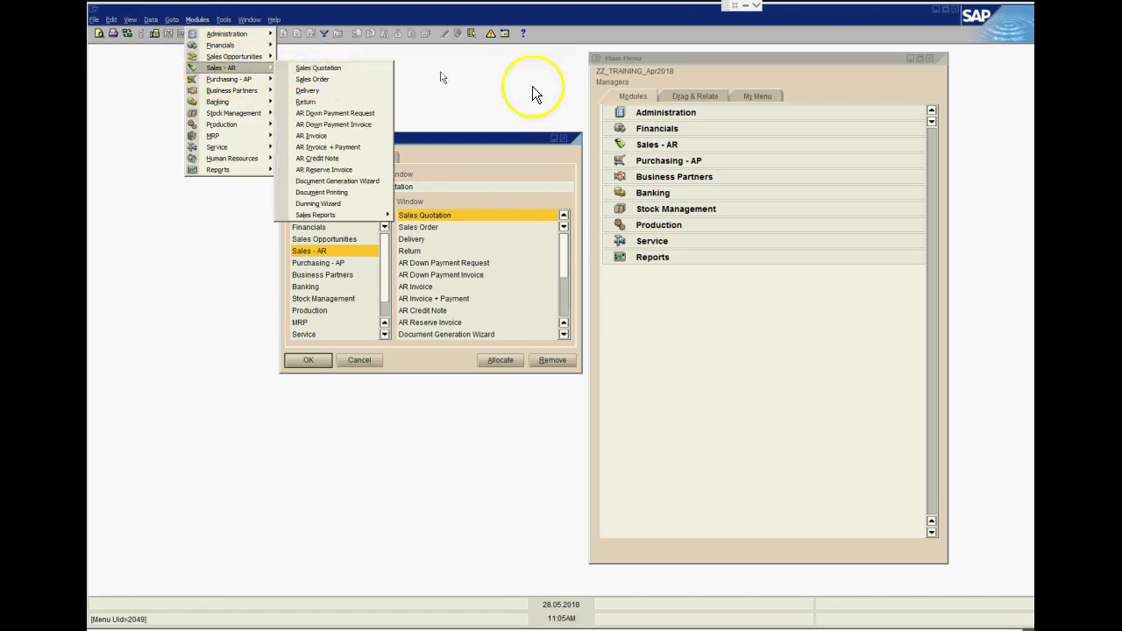
left_click(693, 63)
left_click(649, 147)
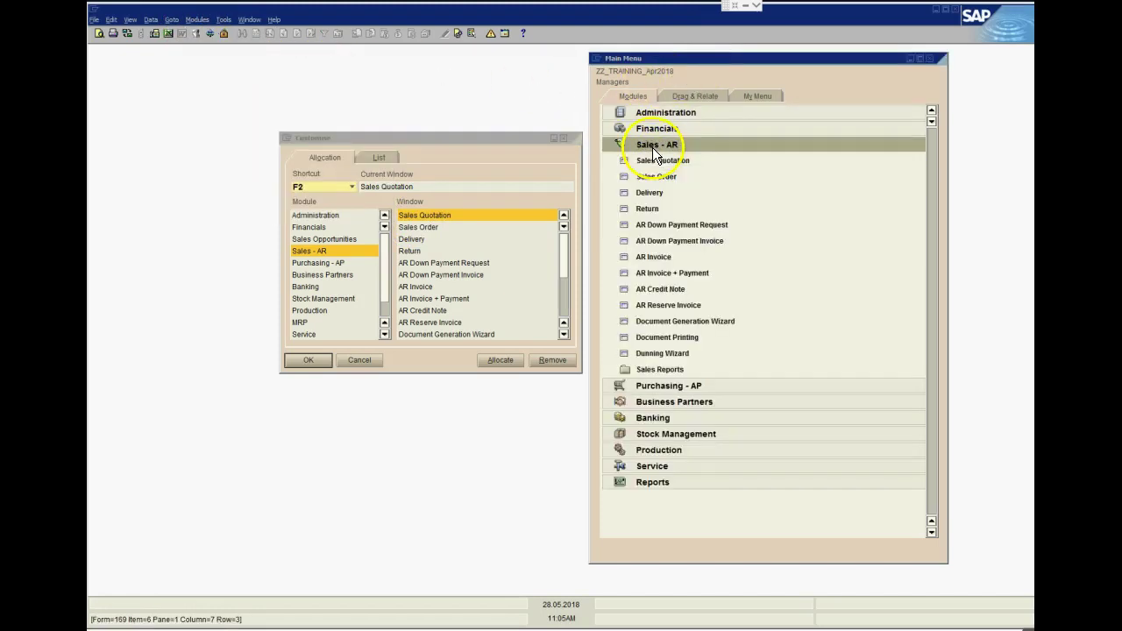
left_click(395, 140)
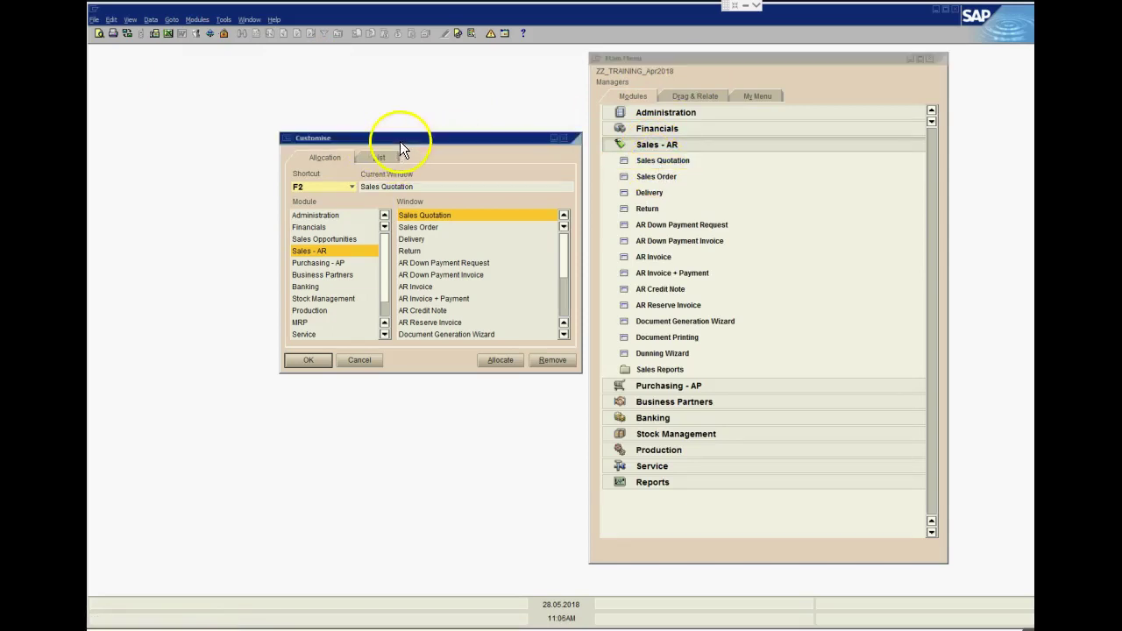
left_click(310, 362)
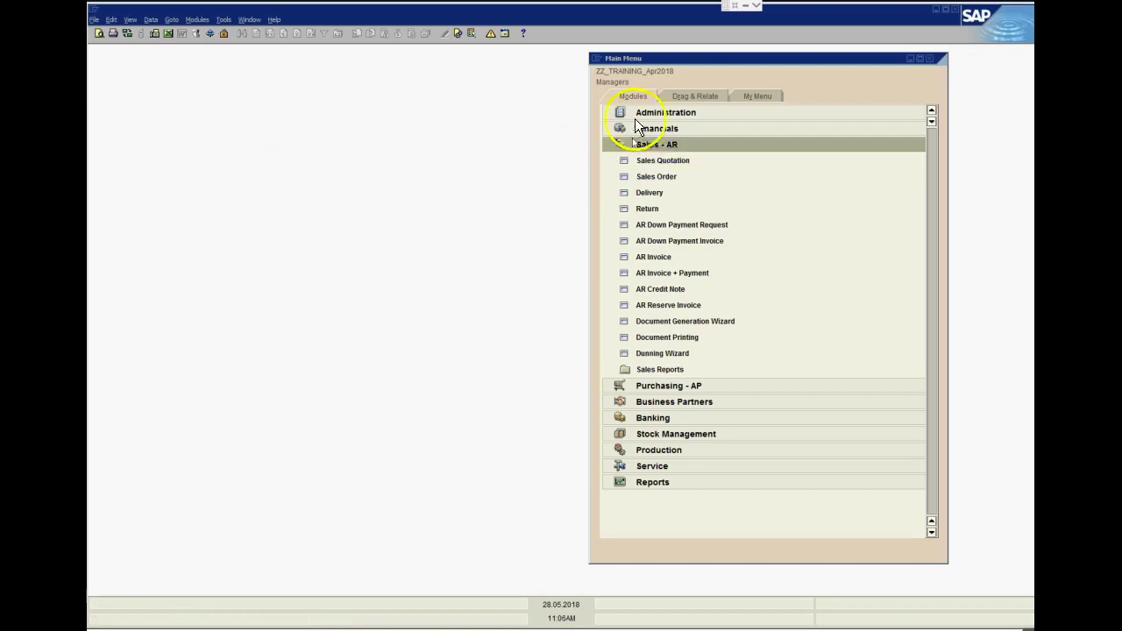
Open a new Sales Quotation and set its customer to QUOTE.
left_click(644, 144)
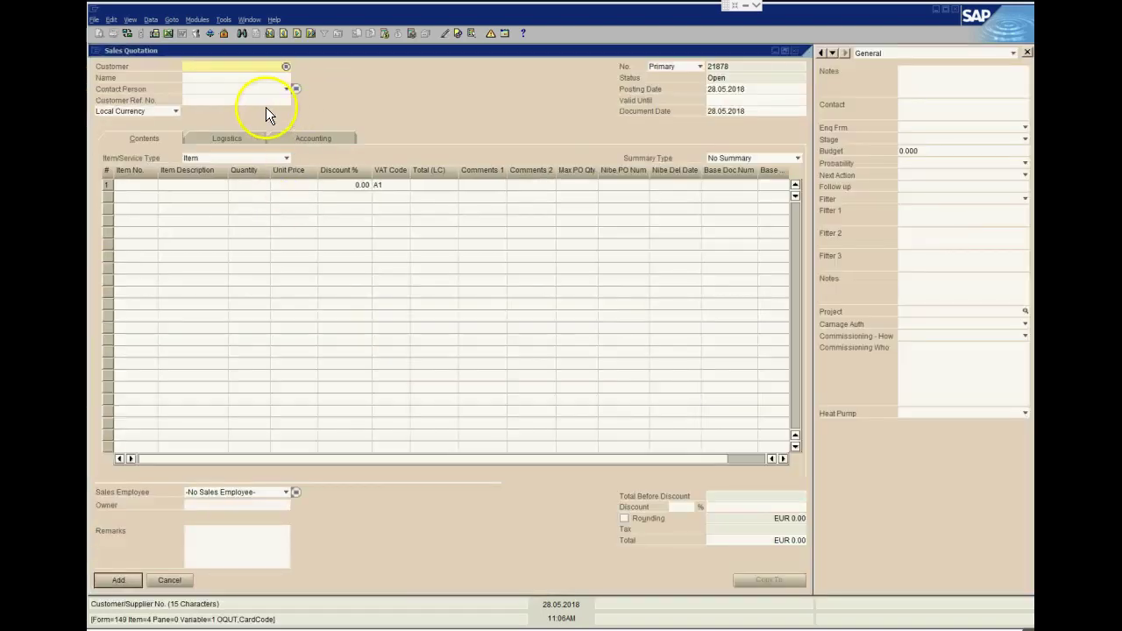
left_click(221, 101)
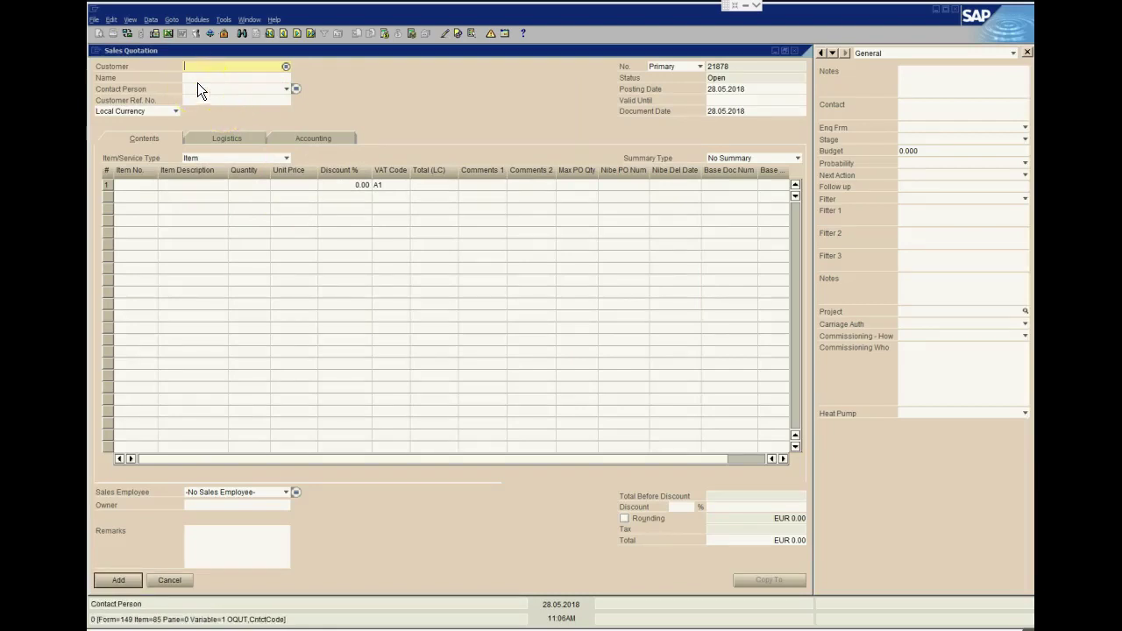
left_click(194, 67)
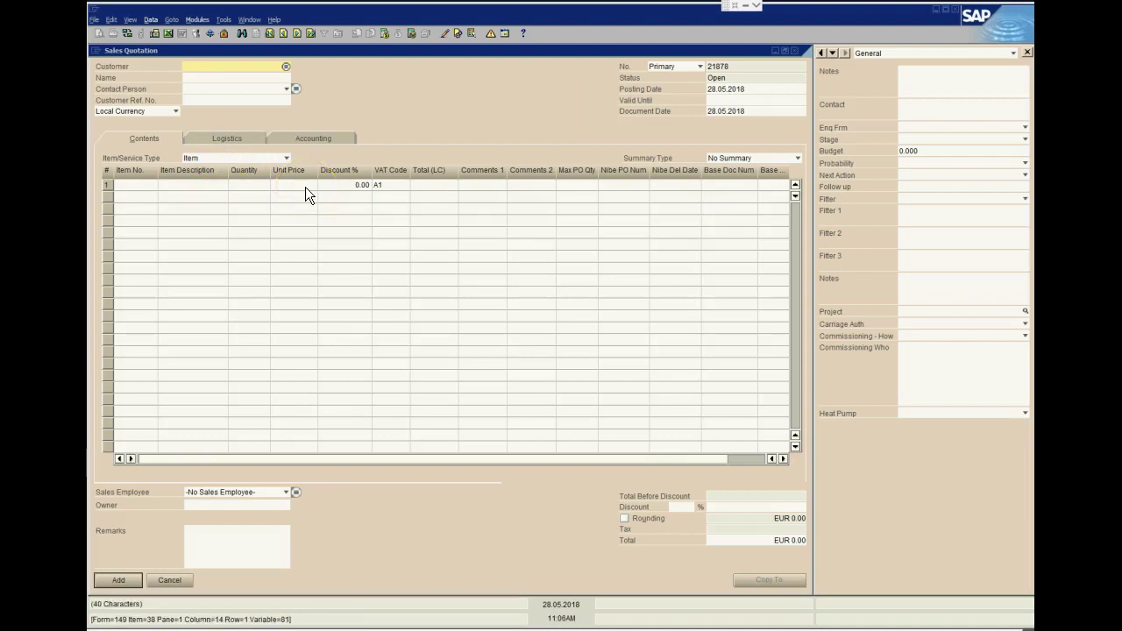
type("quo")
key("Tab")
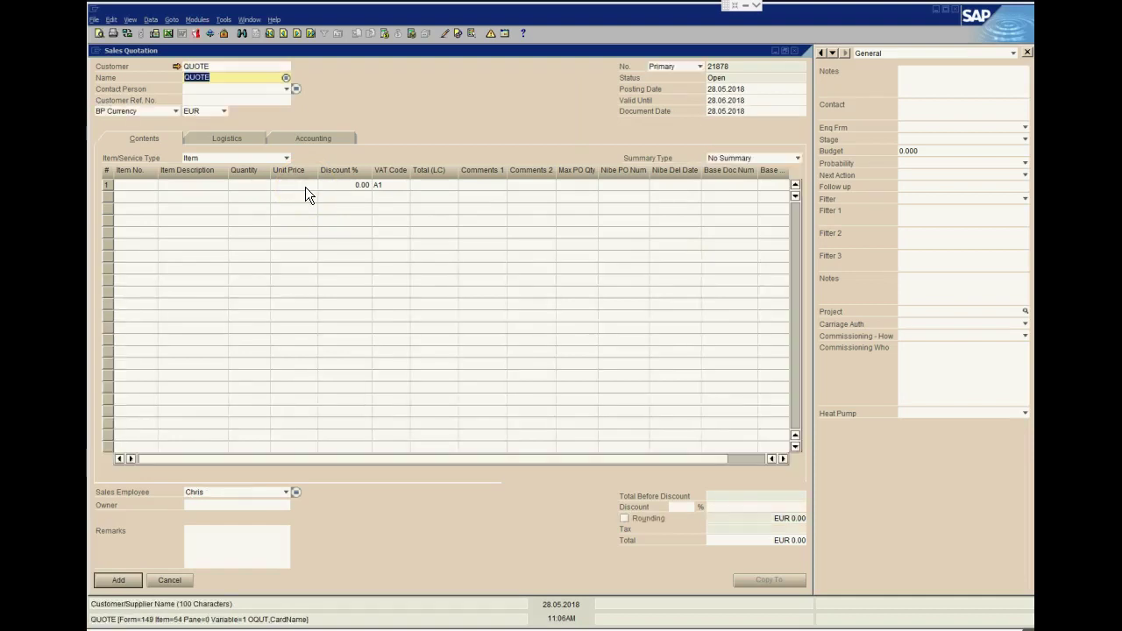
Change the quotation's customer to the generic Lead account code and replace the placeholder name with the customer's full name.
left_click(212, 67)
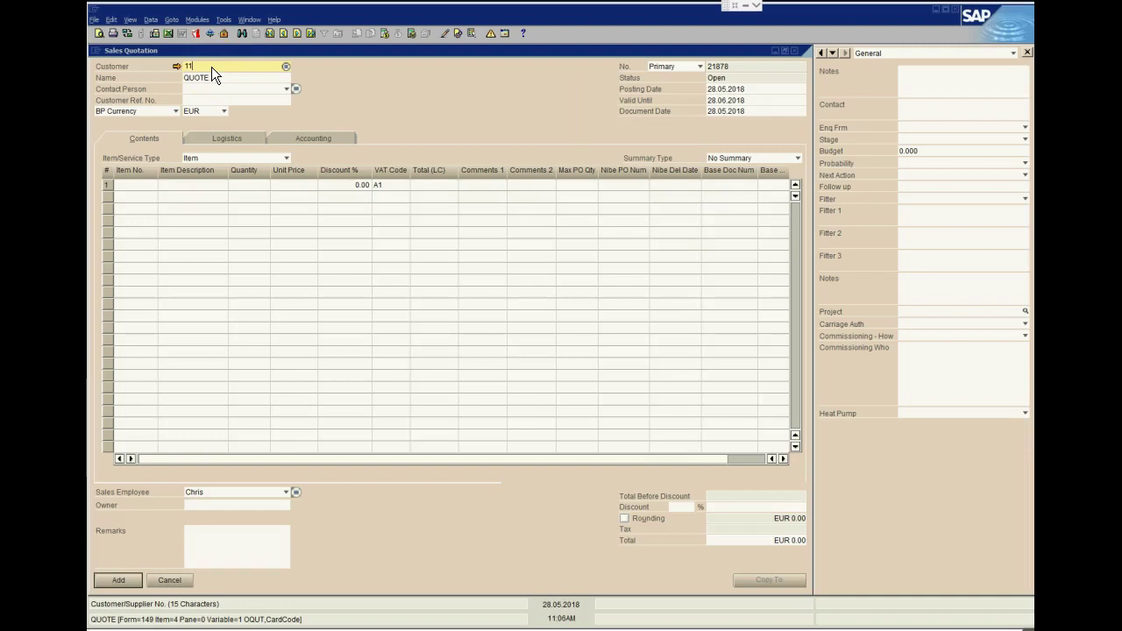
type("1111")
key("Tab")
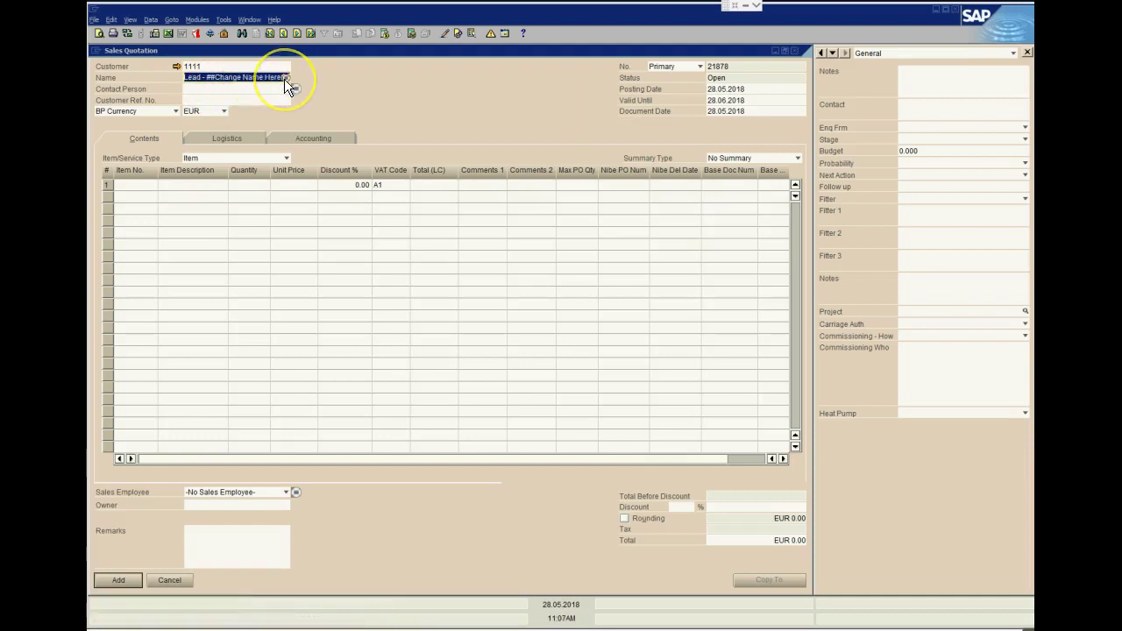
type("John")
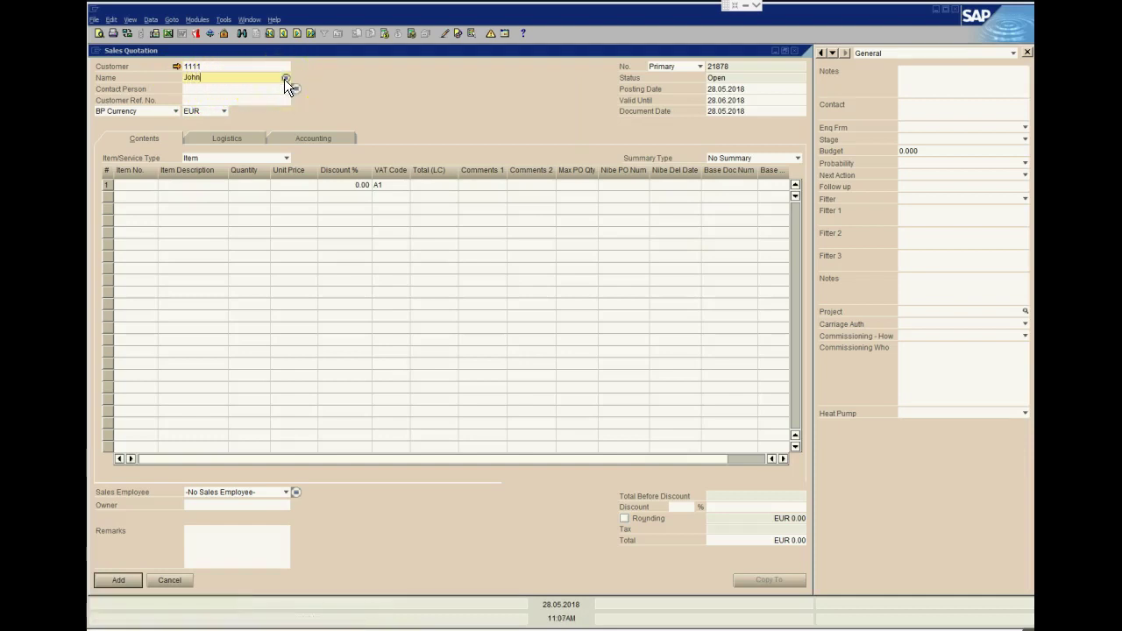
type(" Smith")
left_click(285, 79)
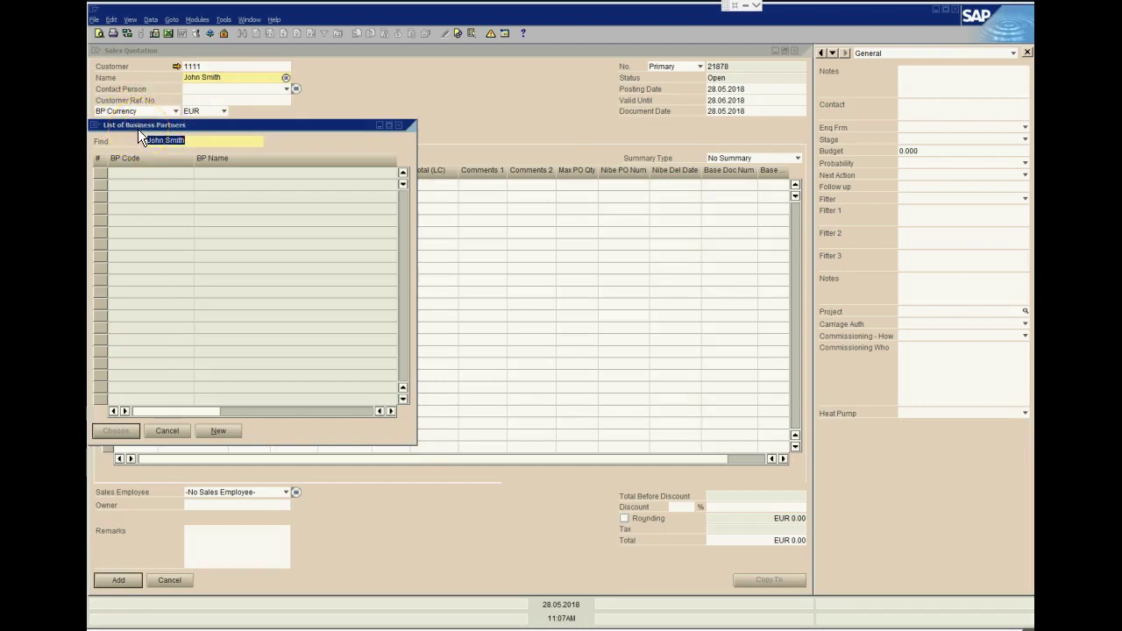
left_click(142, 358)
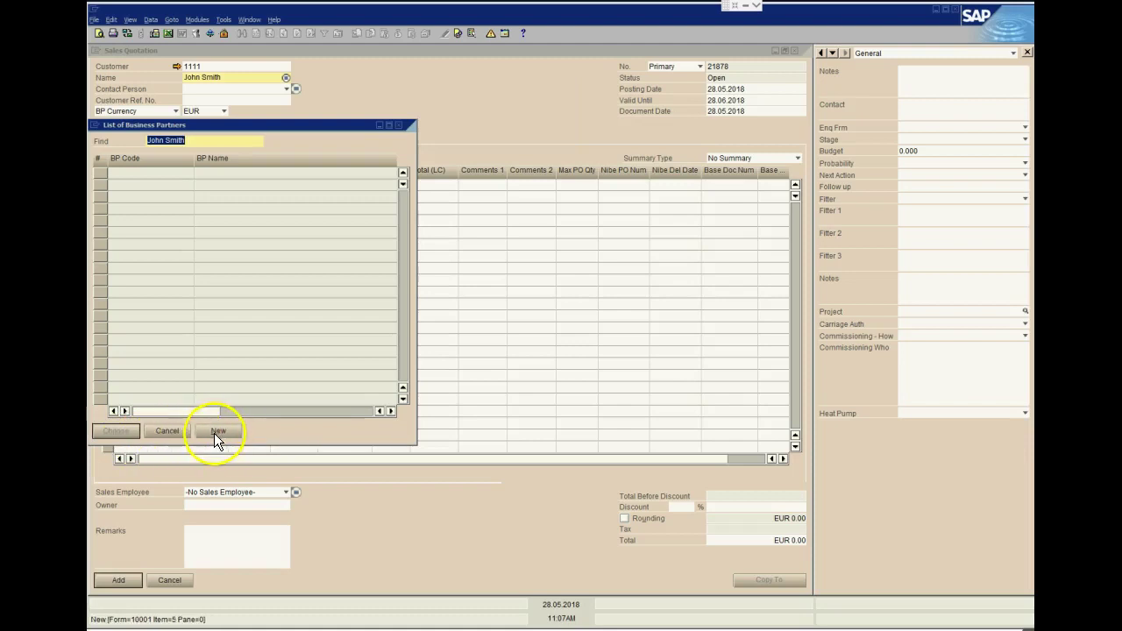
left_click(167, 432)
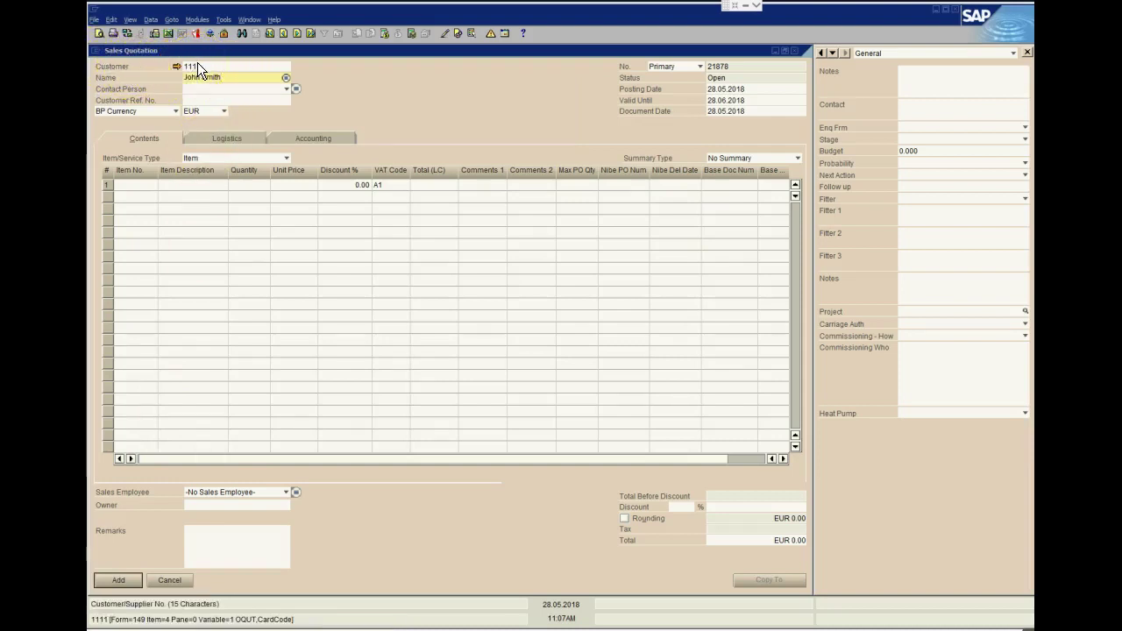
left_click(202, 65)
left_click_drag(219, 76, 137, 59)
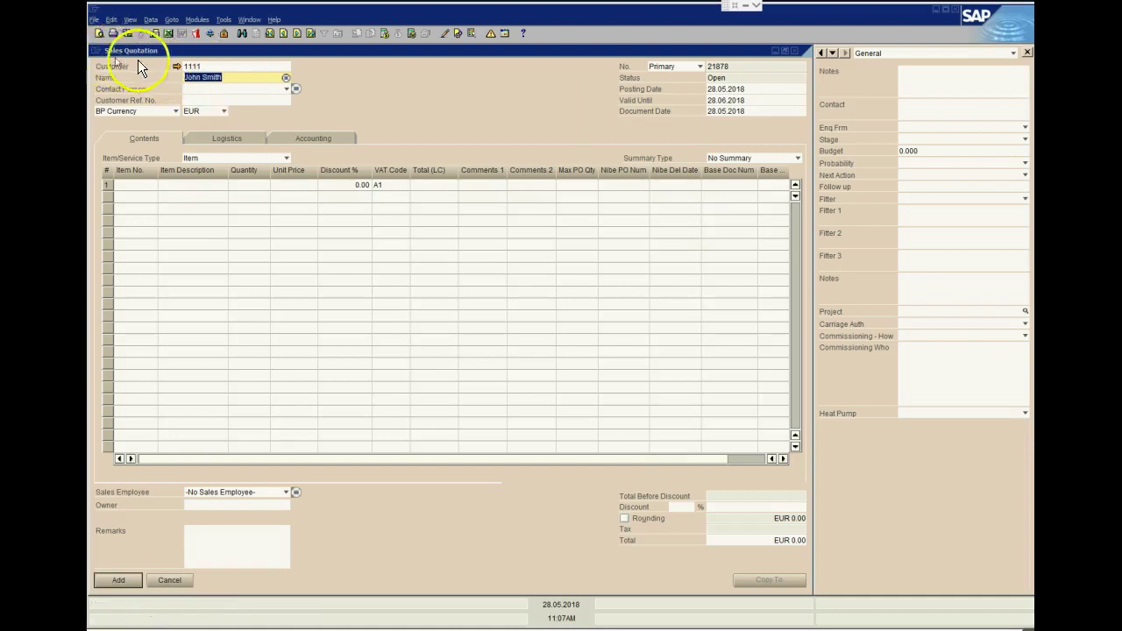
left_click(214, 100)
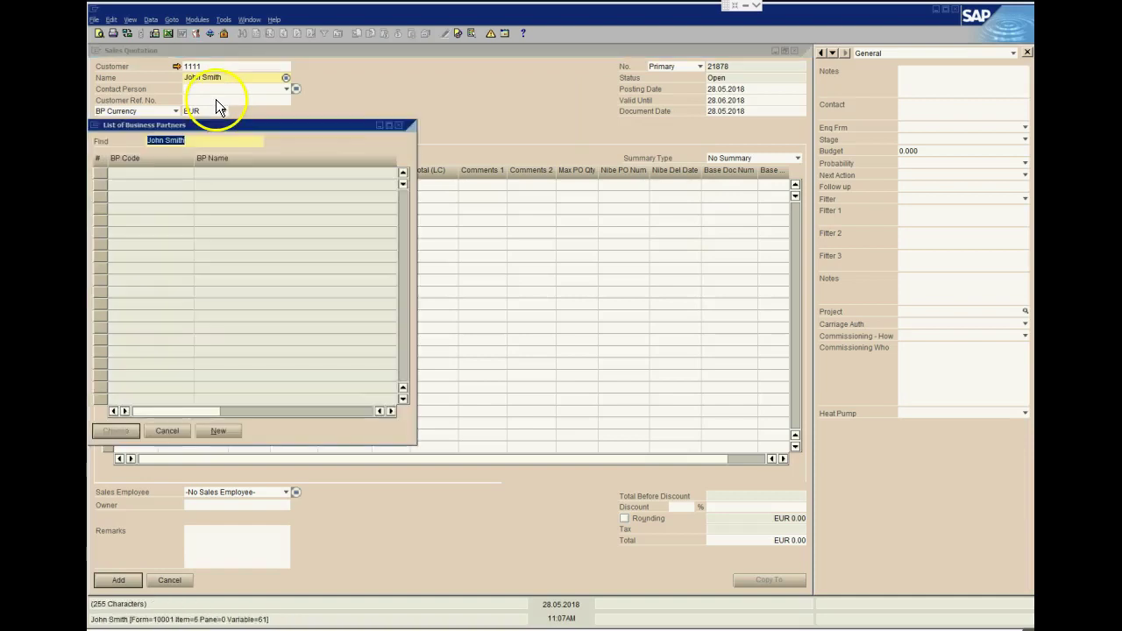
left_click(167, 429)
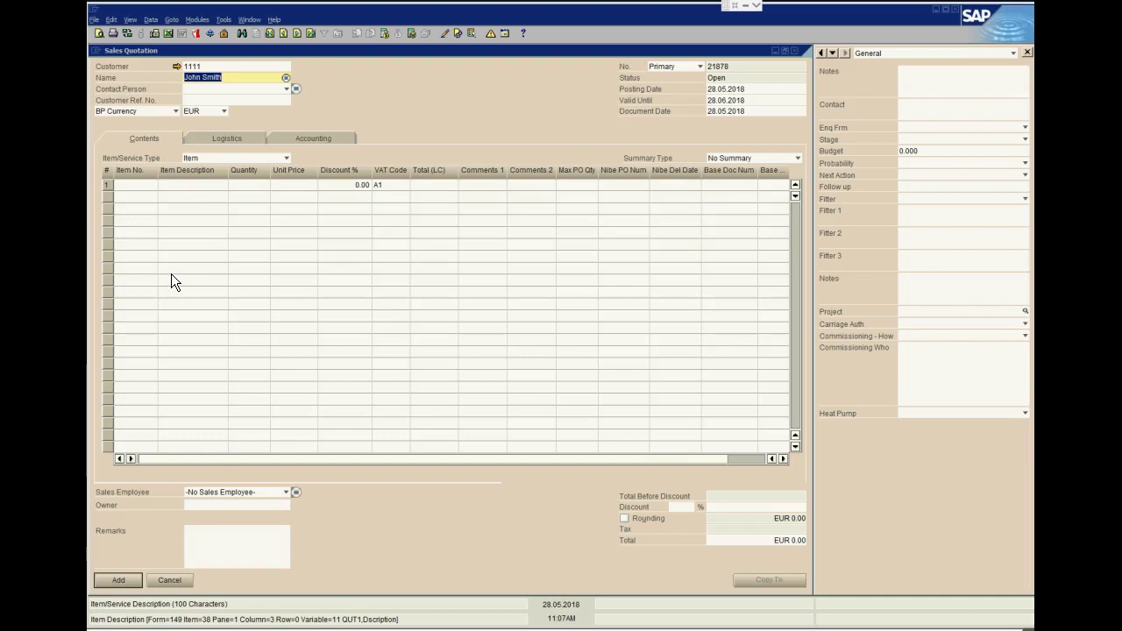
left_click(175, 271)
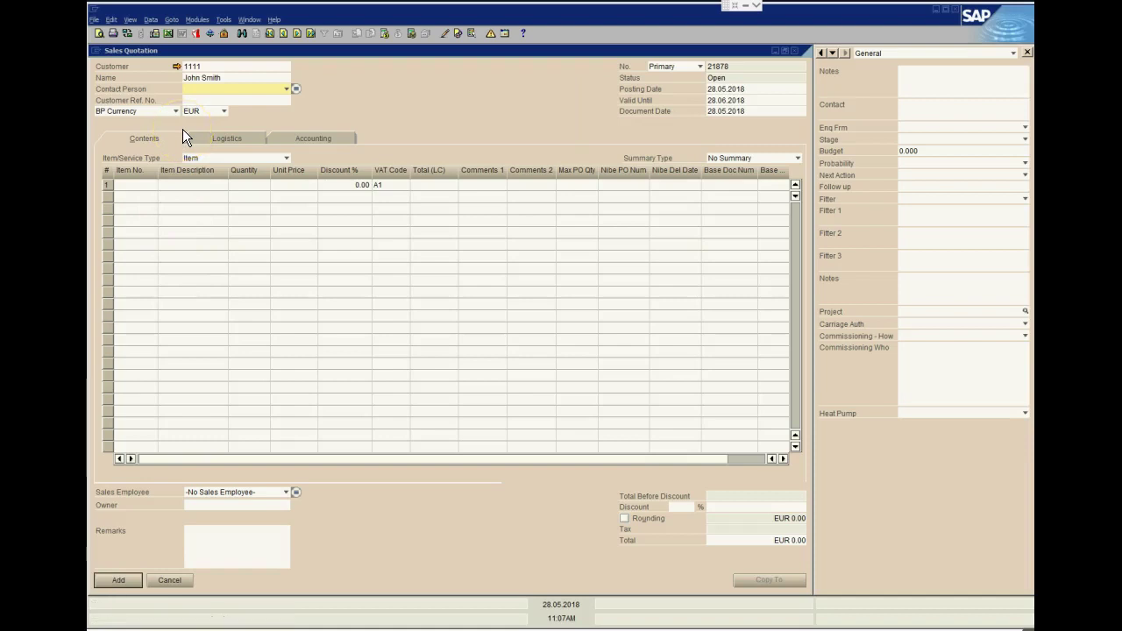
left_click(226, 78)
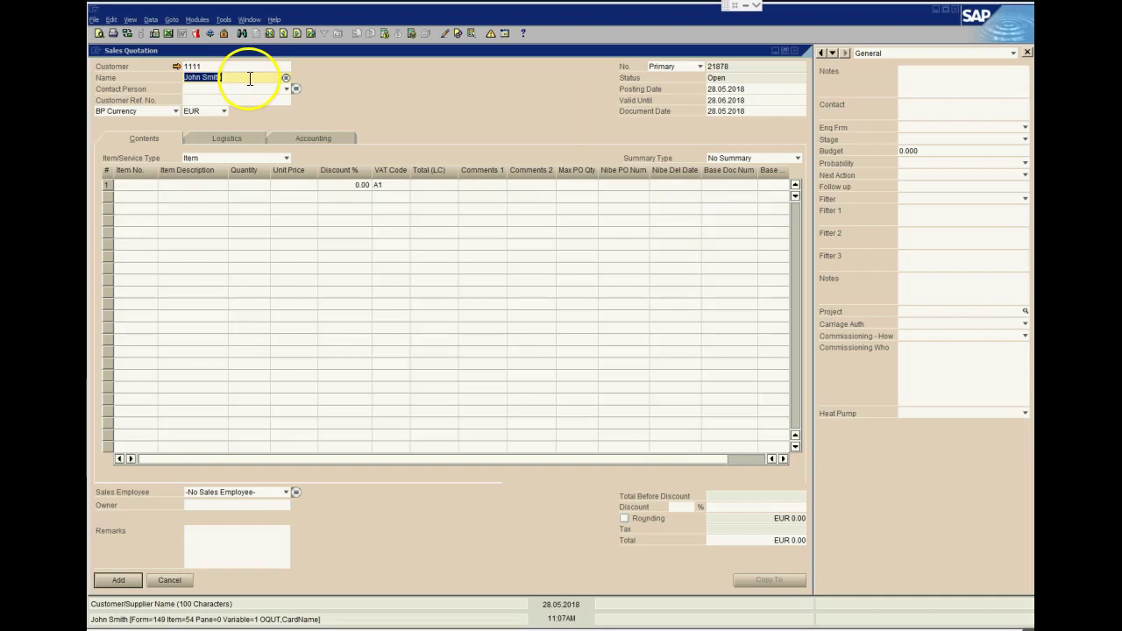
left_click(229, 76)
left_click_drag(229, 76, 155, 86)
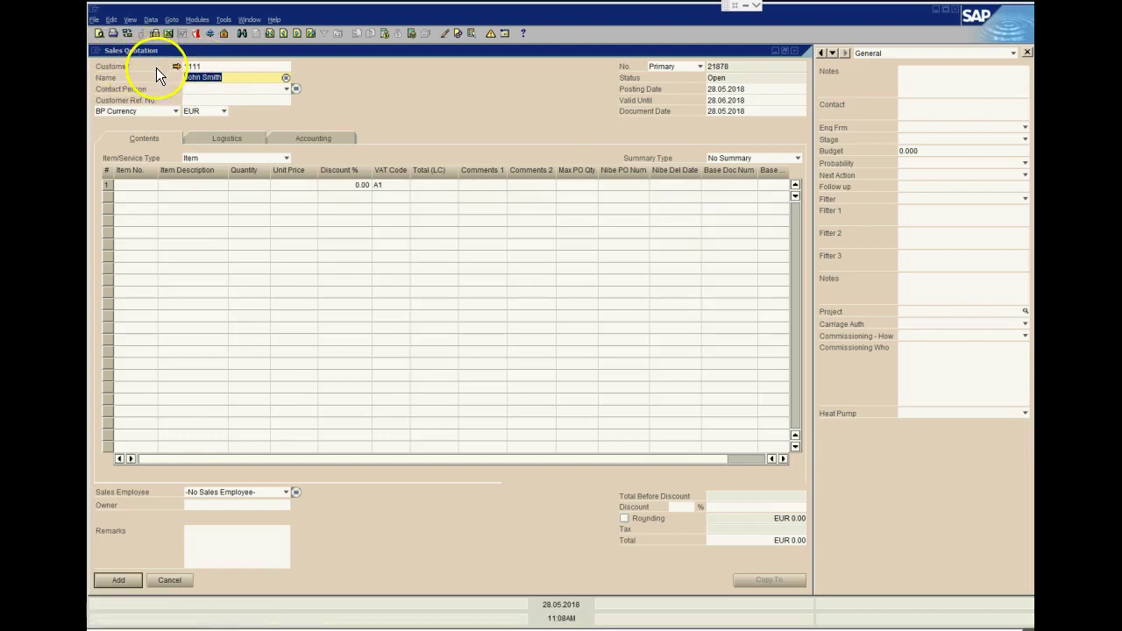
Enter the customer's mobile phone number as the quotation's Customer Ref. No.
key("Tab")
left_click(275, 102)
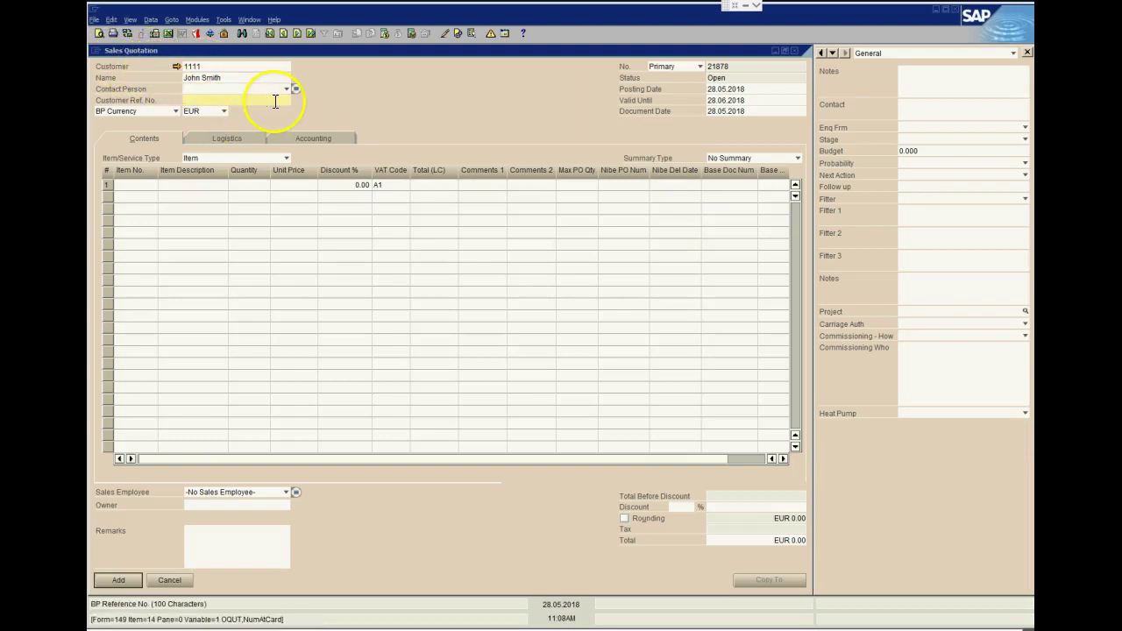
type("086")
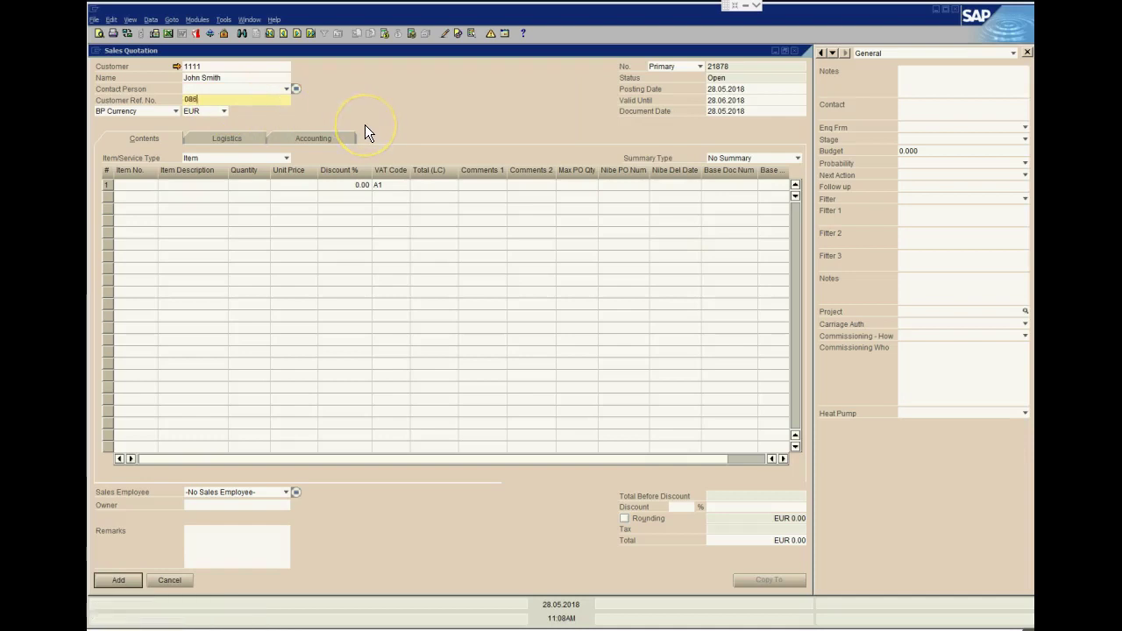
type("1234567")
left_click_drag(226, 99, 159, 109)
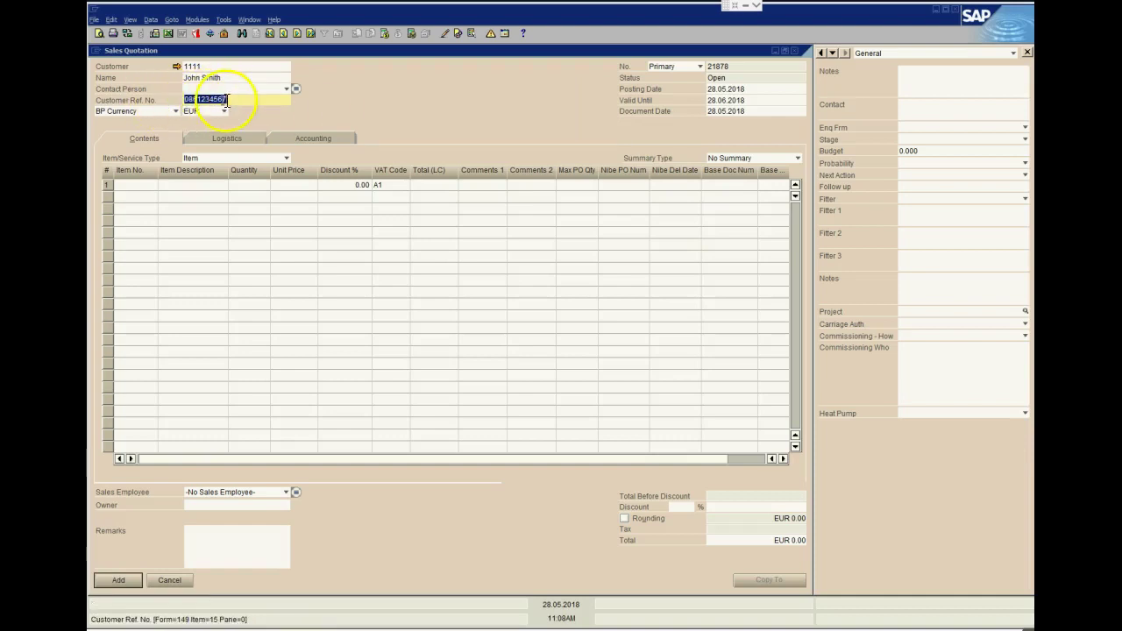
mouse_move(235, 98)
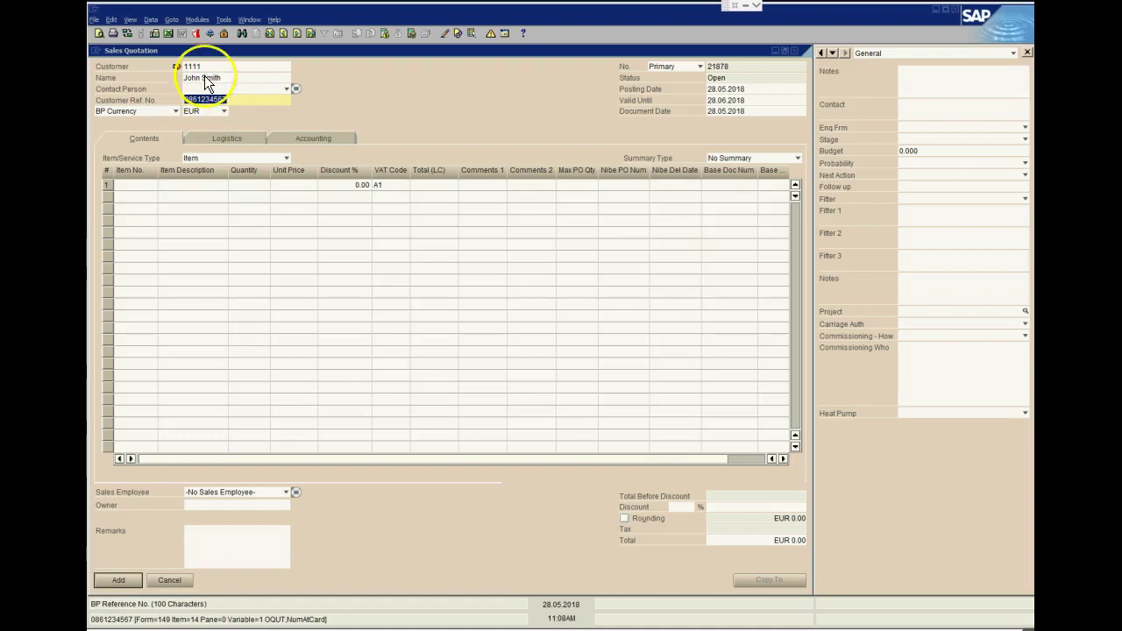
left_click_drag(204, 79, 238, 102)
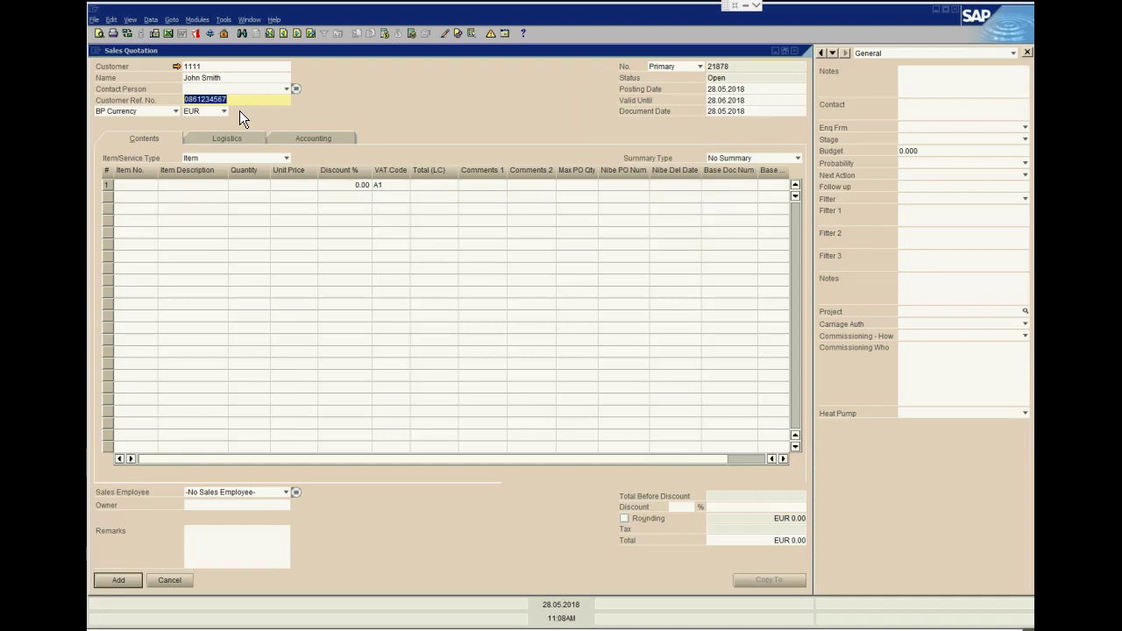
Search existing sales quotations in a second quotation window by Customer Ref. No., using a * wildcard before the phone number's last four digits.
left_click(238, 103)
double_click(238, 100)
key("ctrl+a")
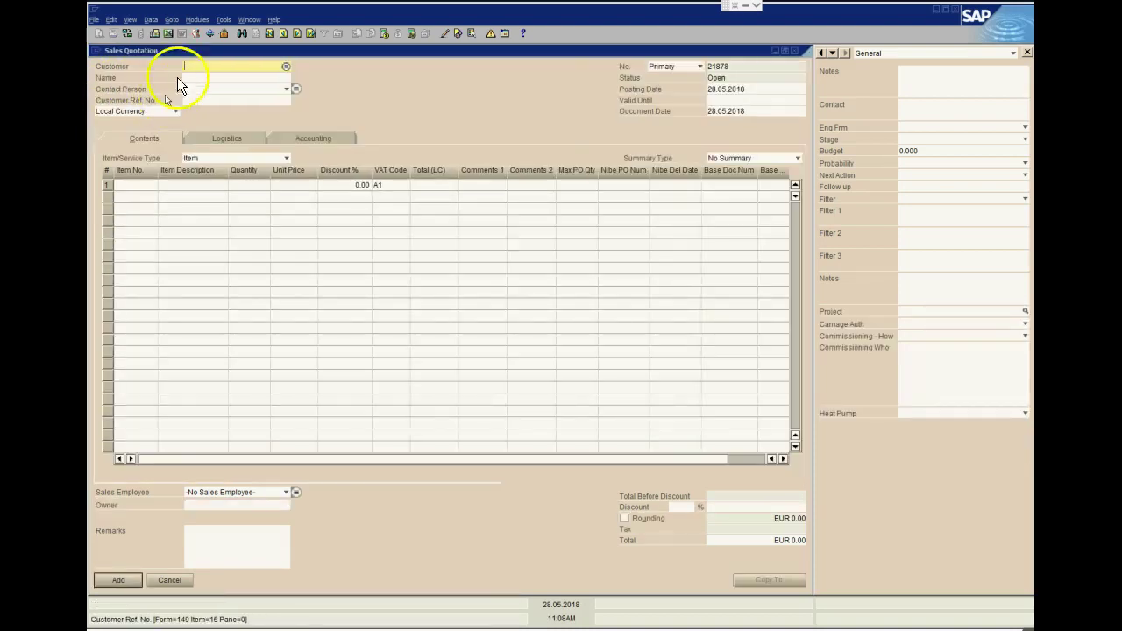
left_click(243, 33)
left_click(201, 99)
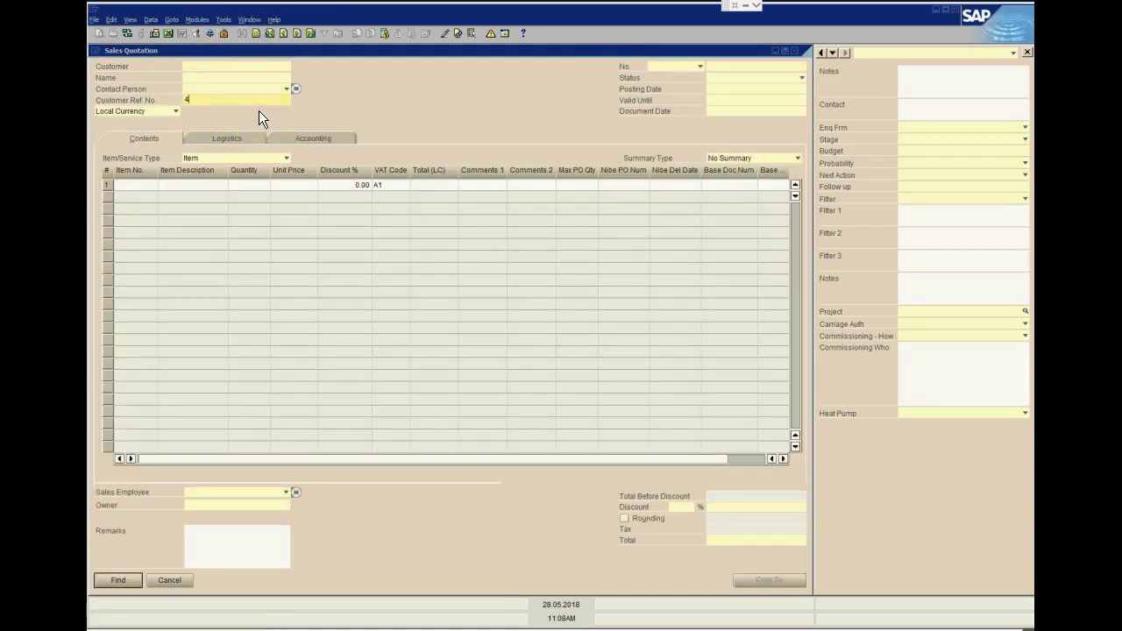
type("4567")
left_click(186, 99)
type("*")
key("Return")
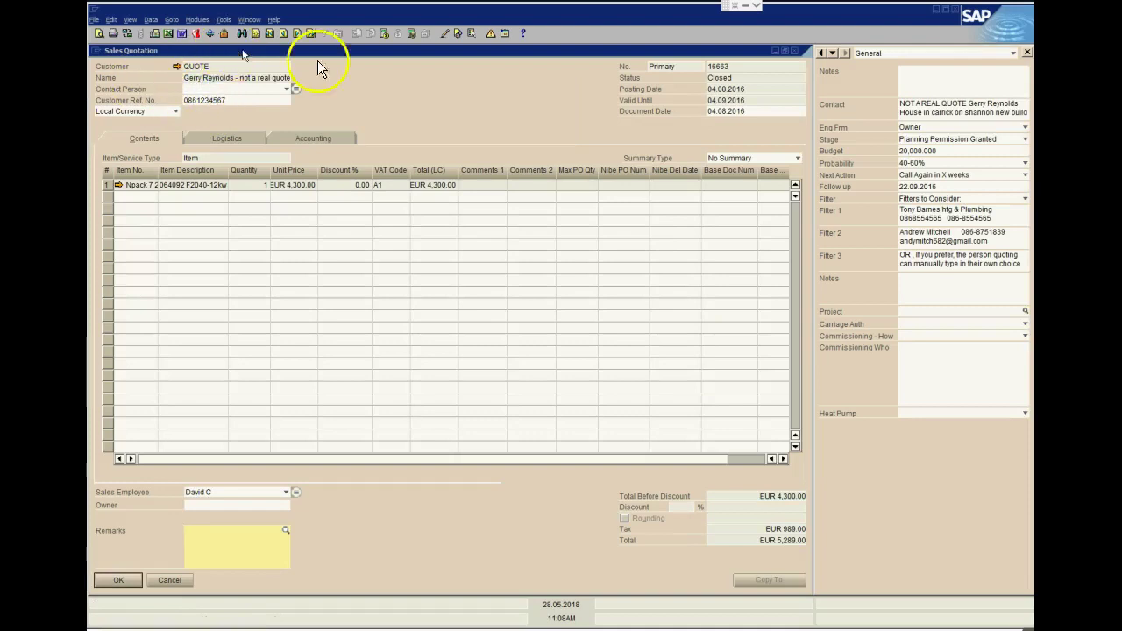
Close the found quotation and return to the Customer Ref. No. of the new quotation.
left_click(312, 33)
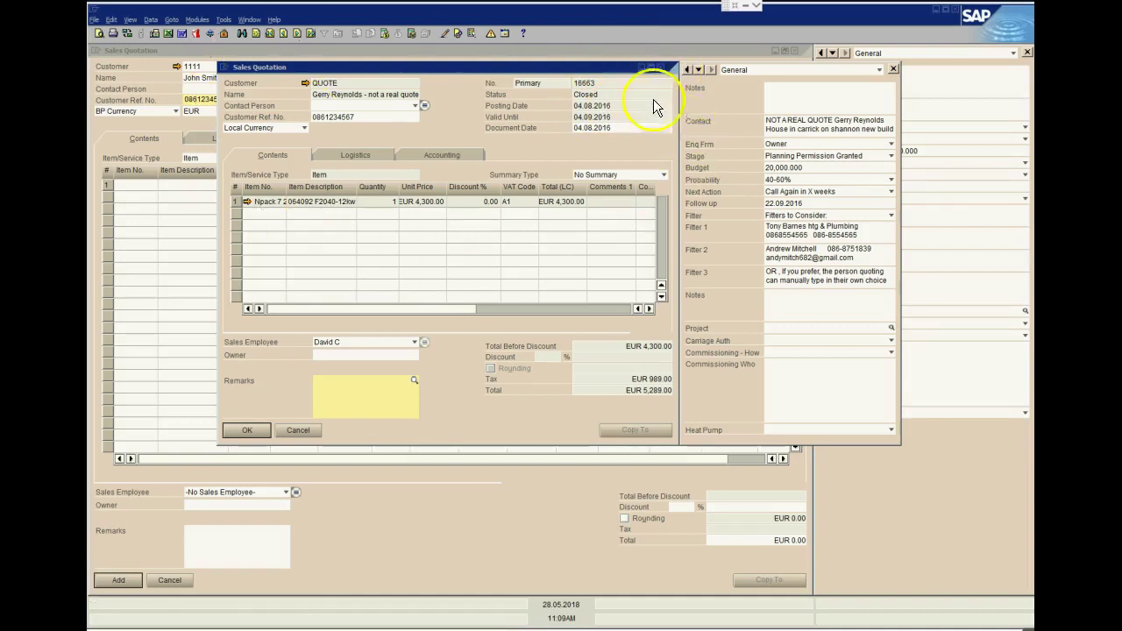
left_click(661, 67)
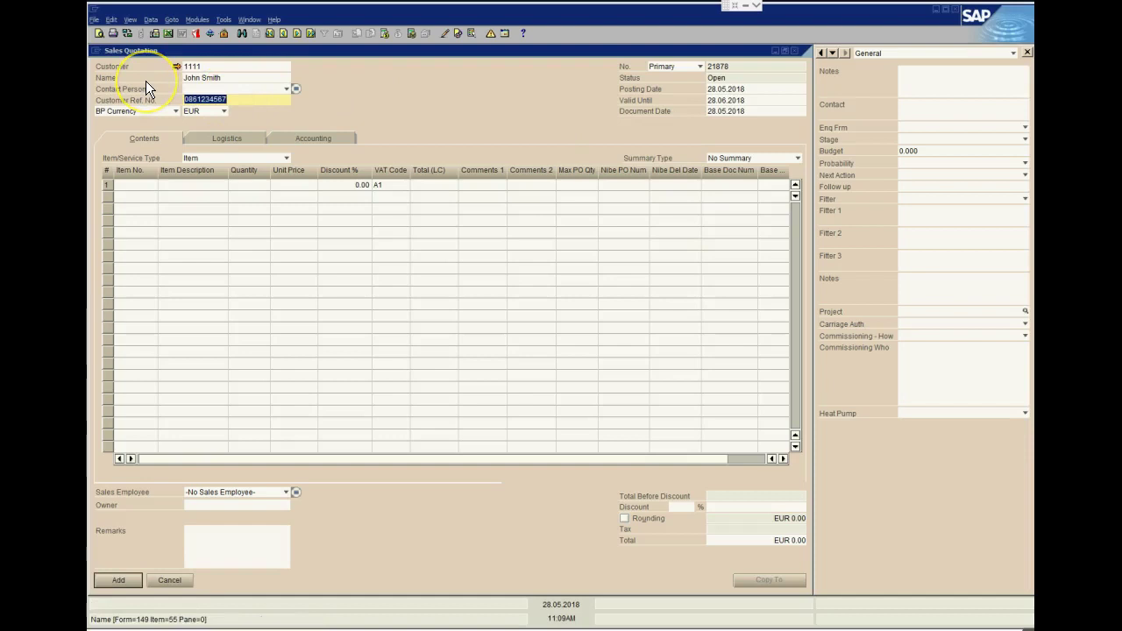
left_click(226, 99)
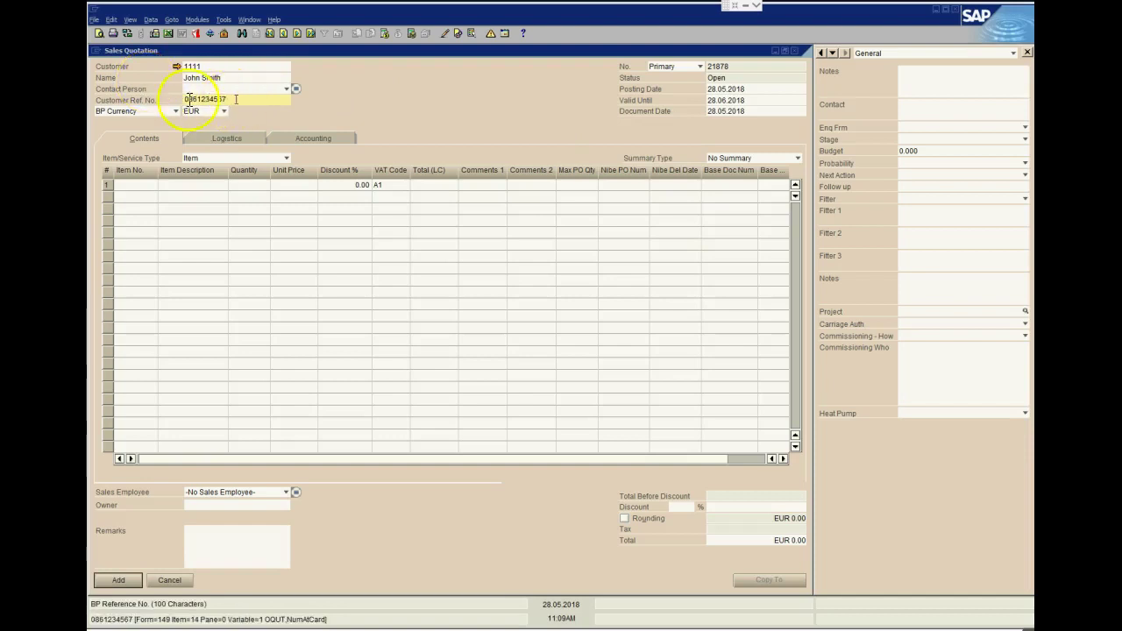
Search the item list from the first row's Item Description using the wildcard text "*air to".
left_click(133, 185)
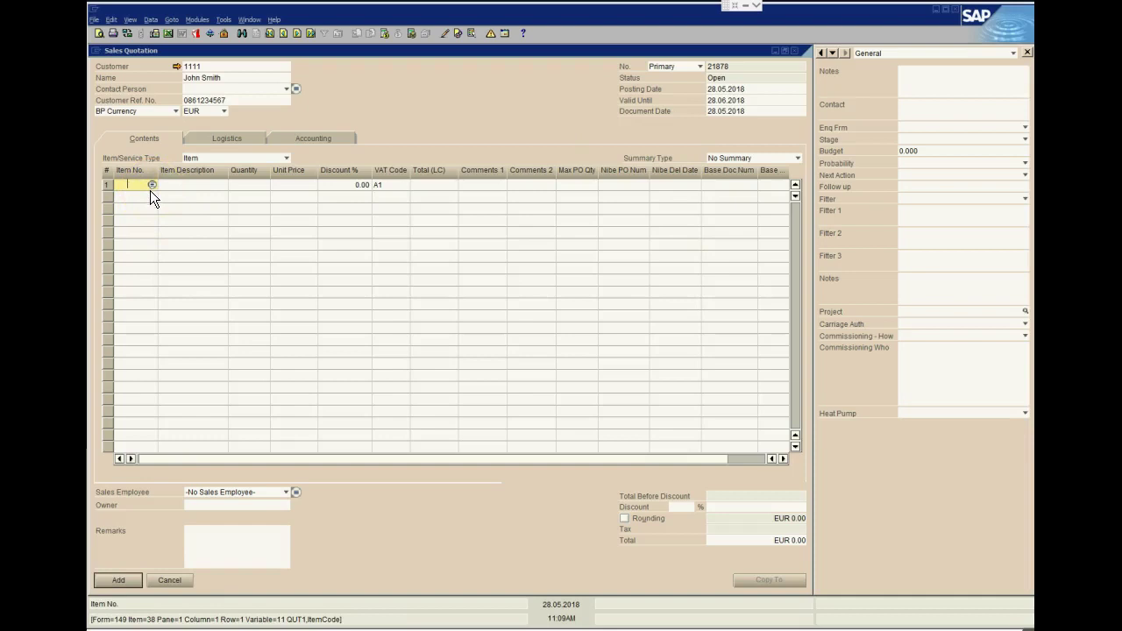
left_click(151, 186)
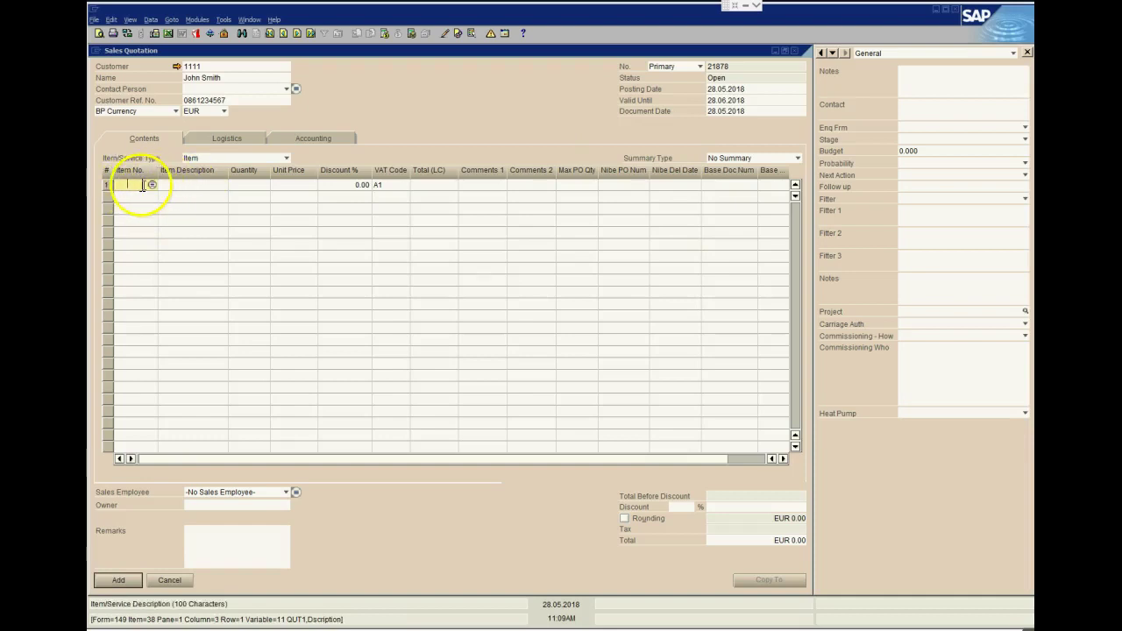
left_click(172, 185)
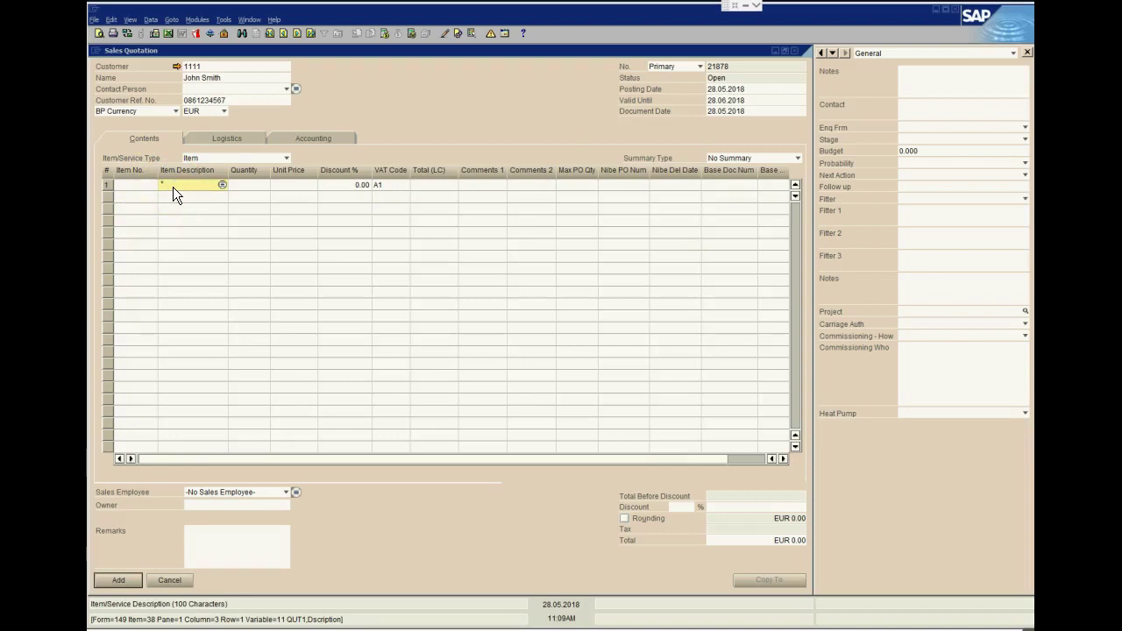
type("*air to")
key("Tab")
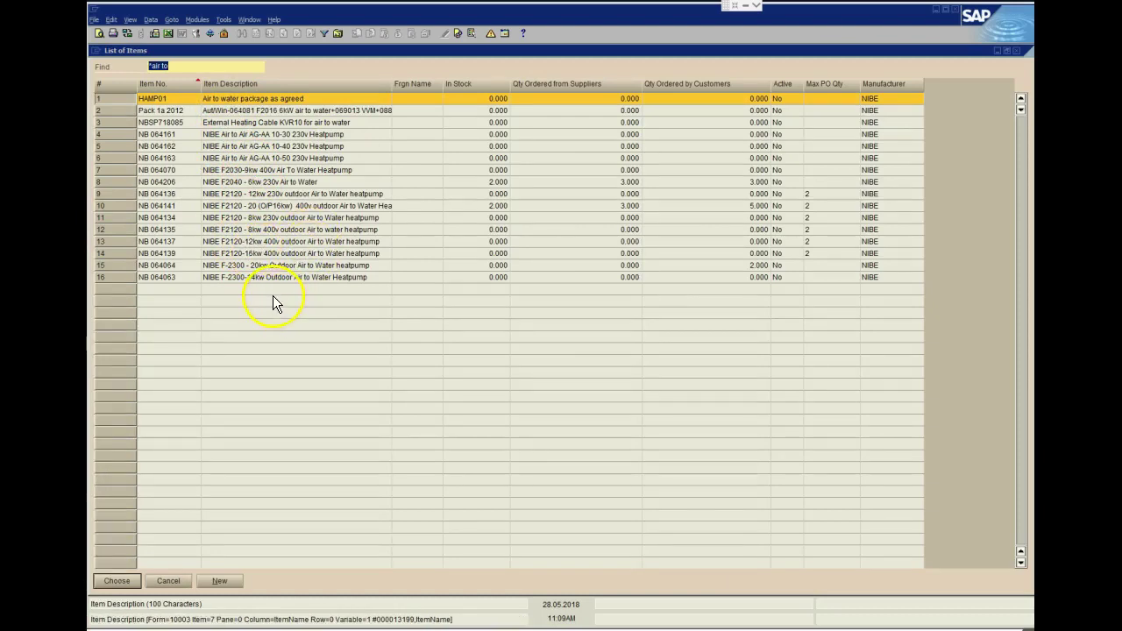
Check stock and ordered quantities for NIBE F2040 6kw and F2120-20, cancel the item list and clear the first row's description.
left_click(472, 181)
left_click(473, 205)
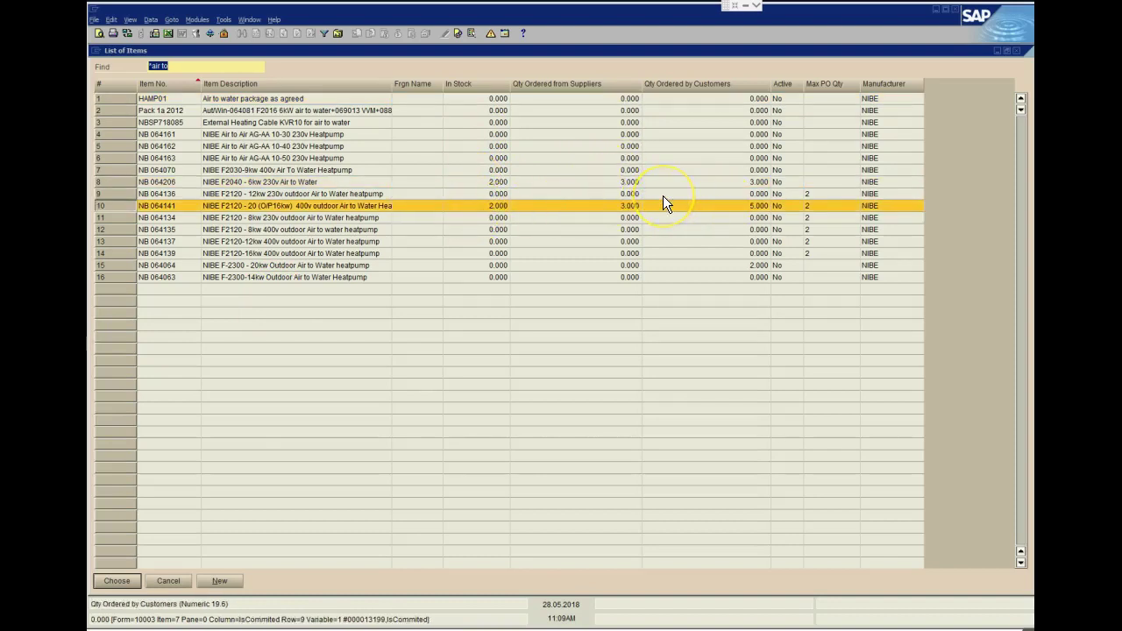
left_click(168, 580)
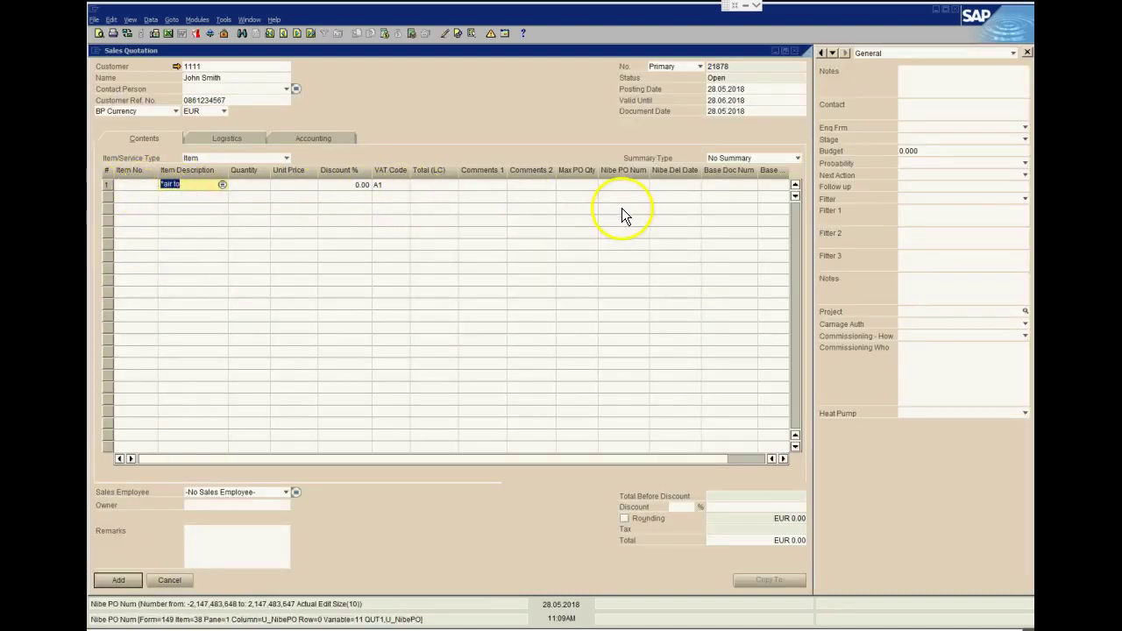
left_click(456, 34)
left_click(186, 580)
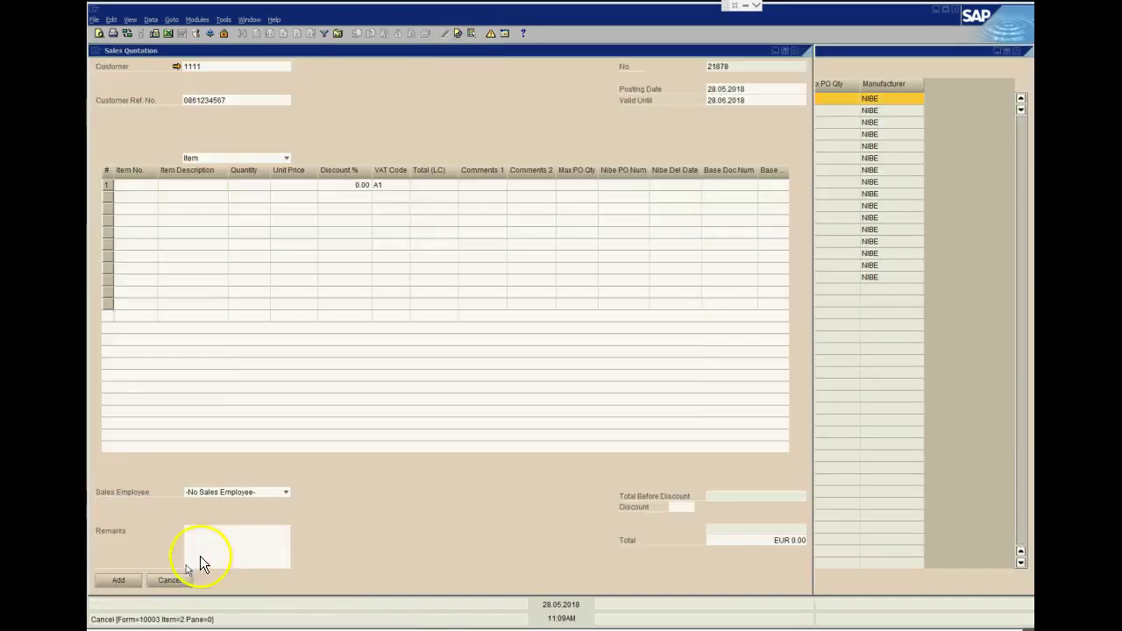
key("BackSpace")
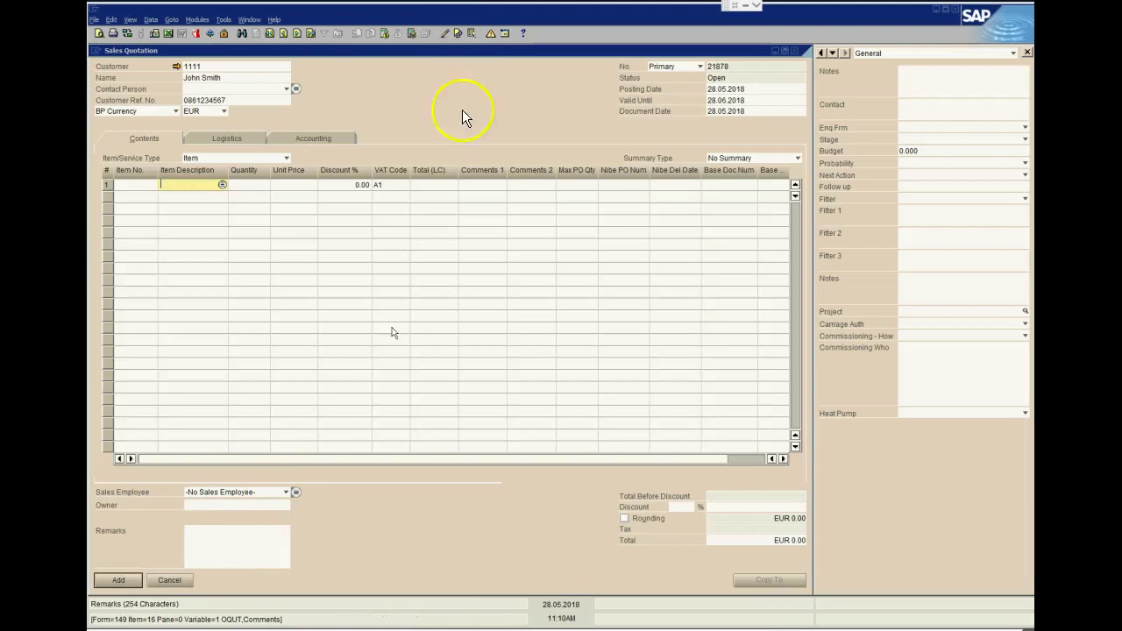
Make the Type column visible in the quotation table through the table format settings.
left_click(457, 33)
left_click(553, 89)
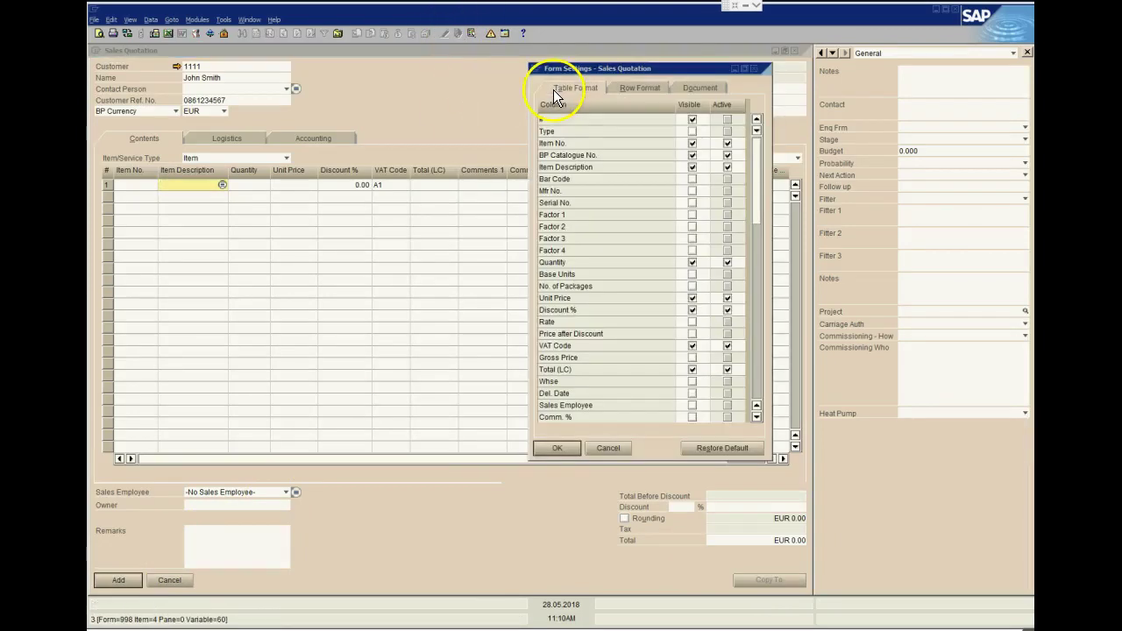
left_click(692, 131)
left_click(555, 452)
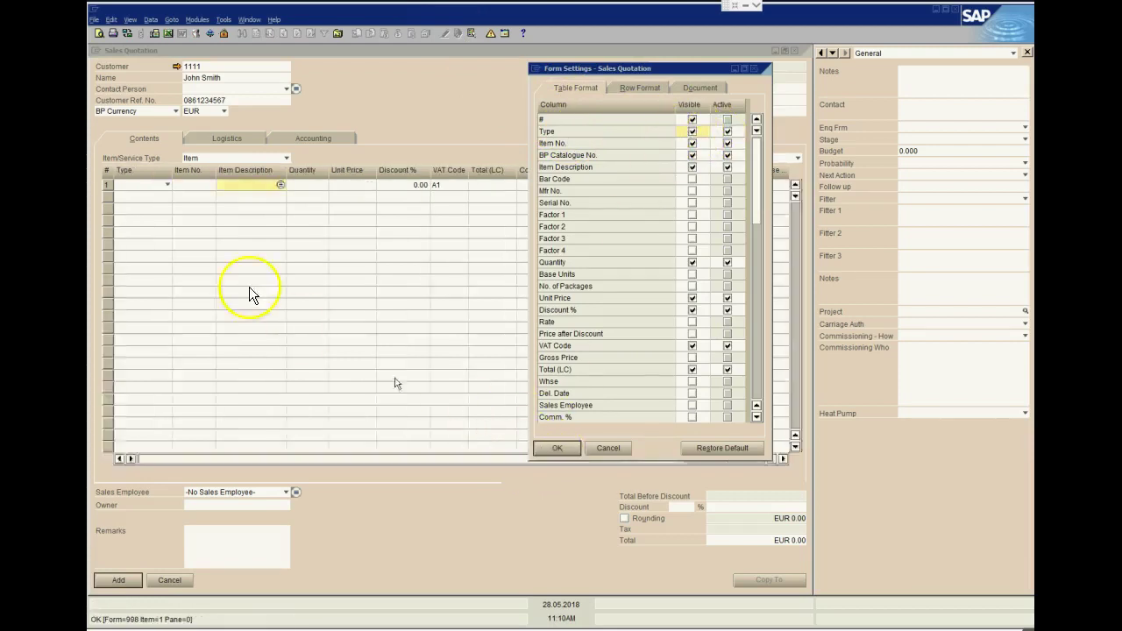
Make the first quotation row a Text row reading "Ground Floor".
left_click(167, 185)
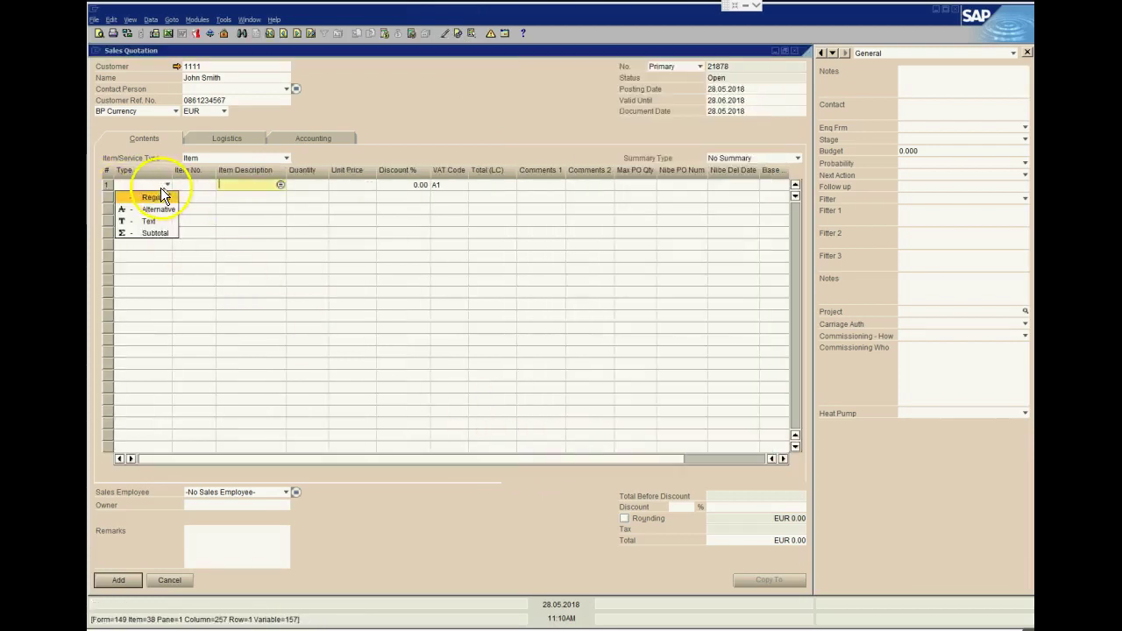
left_click(153, 221)
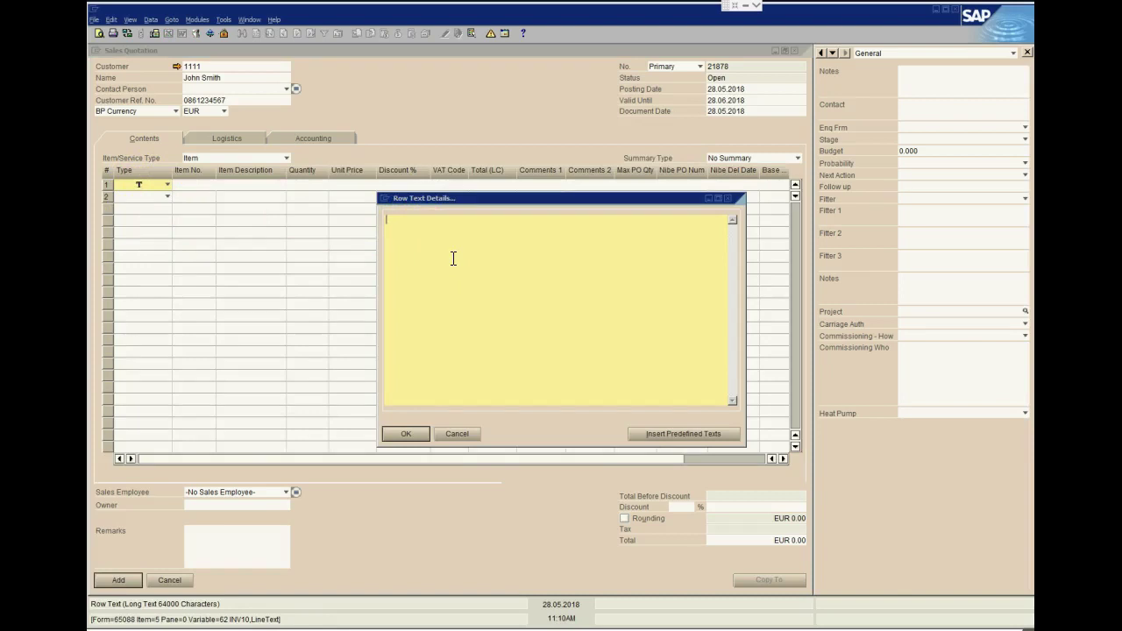
type("Groun")
type("d F")
type("loo")
type("lor")
key("BackSpace")
type("o")
left_click(406, 434)
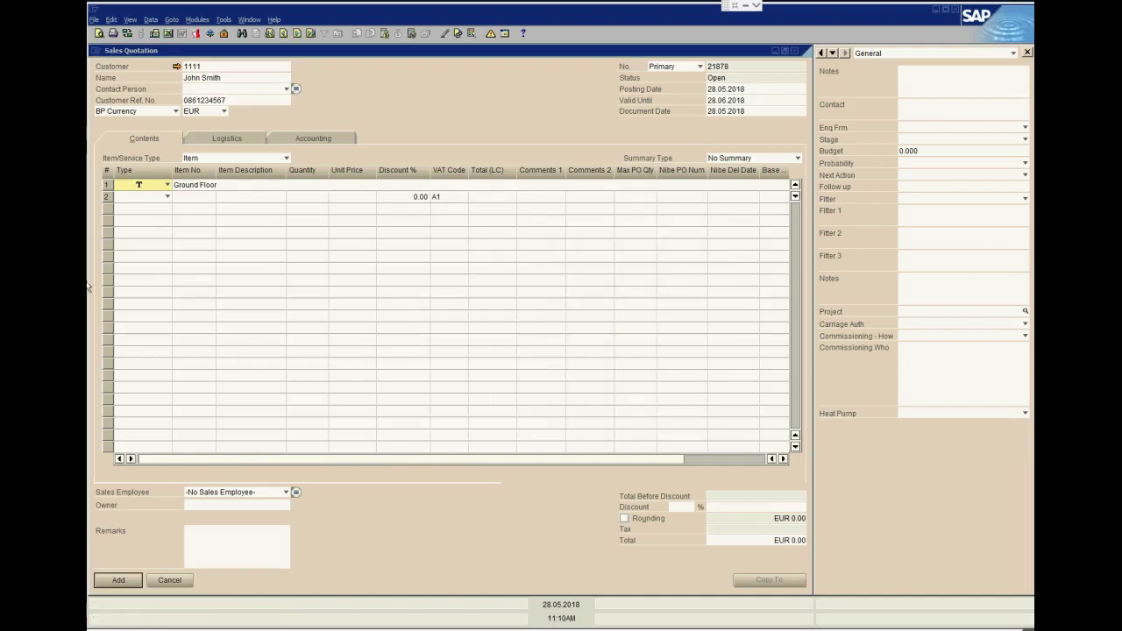
Search item descriptions for "*air to" in row 2 and add the NIBE F2120 - 20 (O/P16kw) 400v outdoor unit, NB 064141.
left_click(184, 196)
left_click(227, 196)
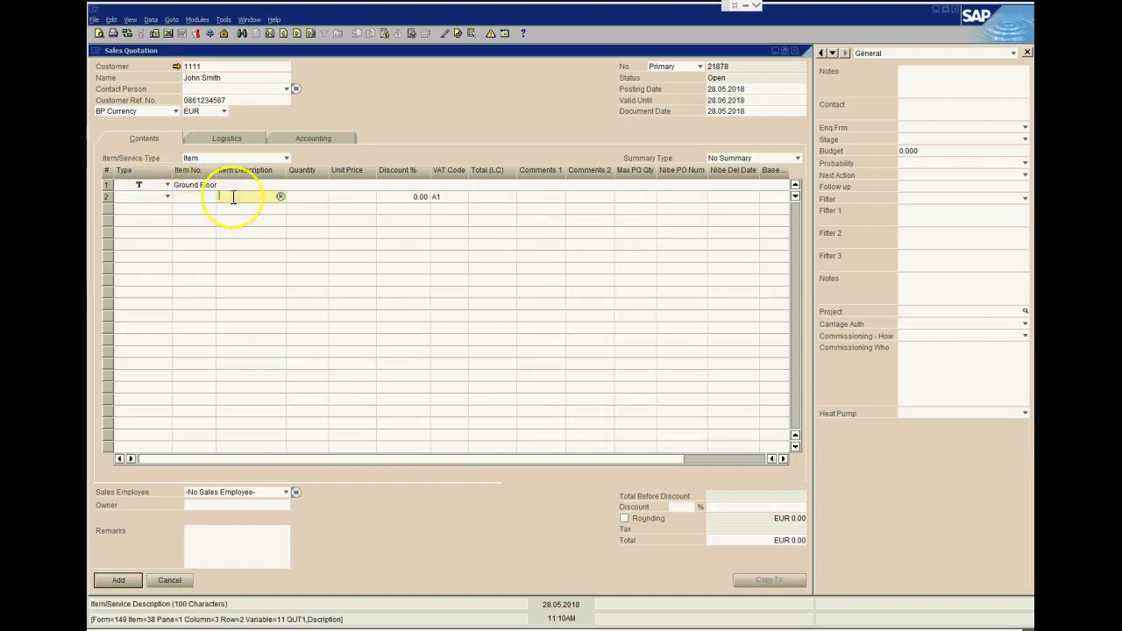
type("*air to")
key("Tab")
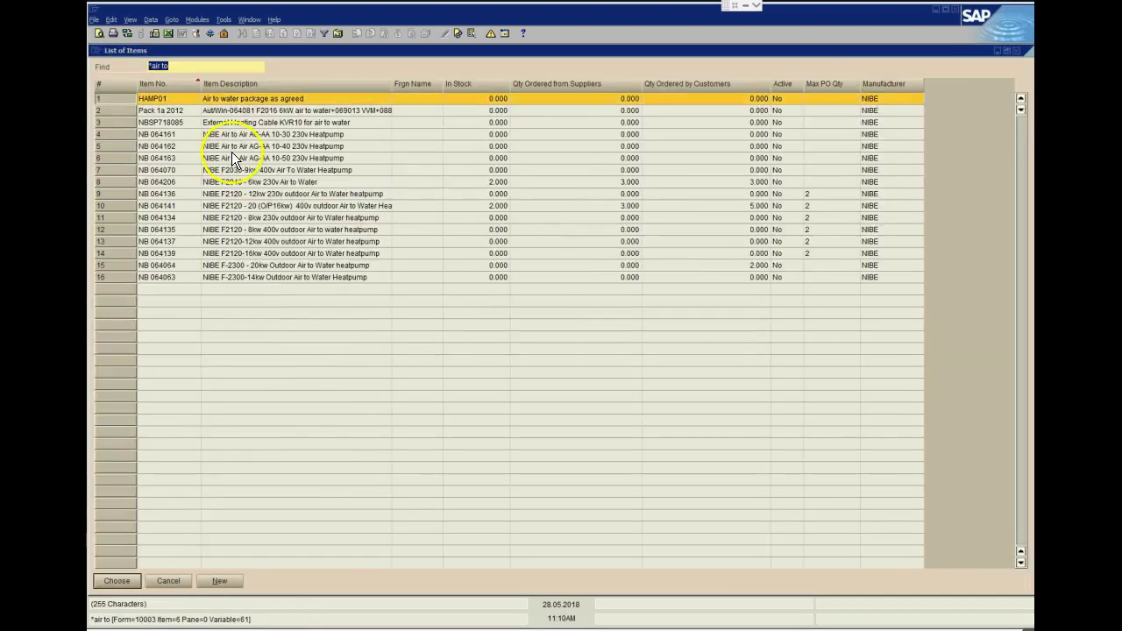
left_click(221, 195)
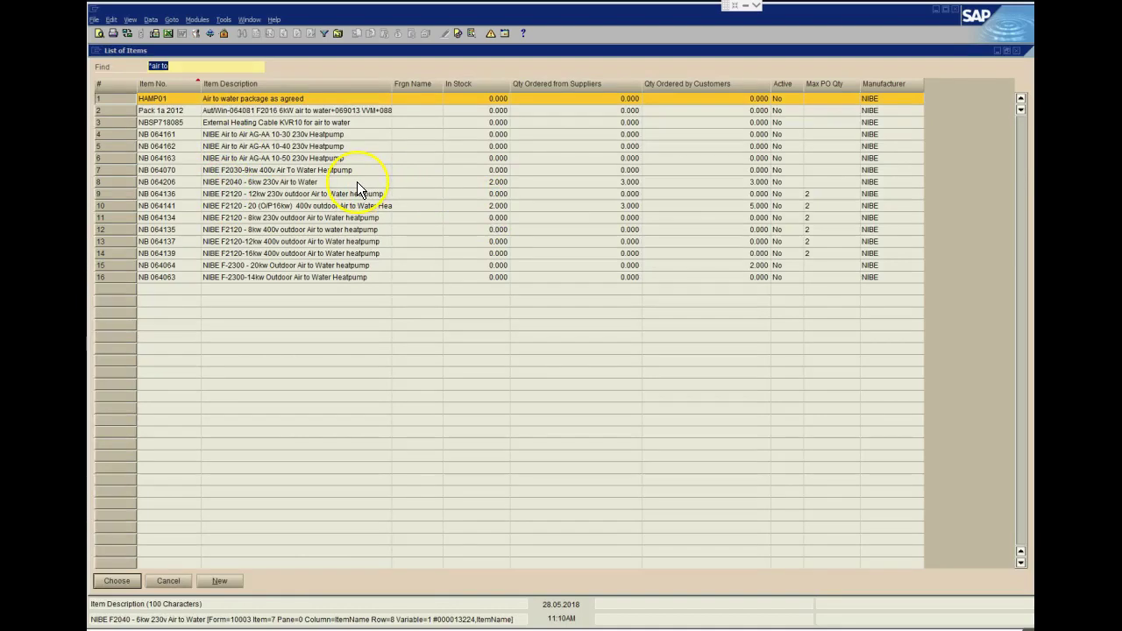
left_click(355, 206)
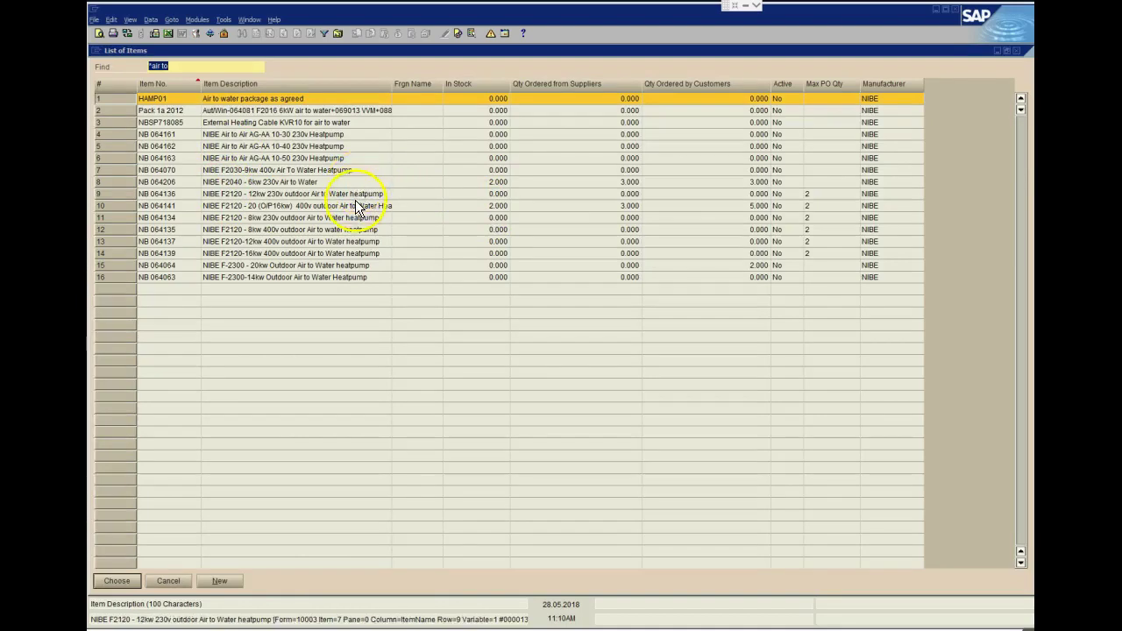
key("Return")
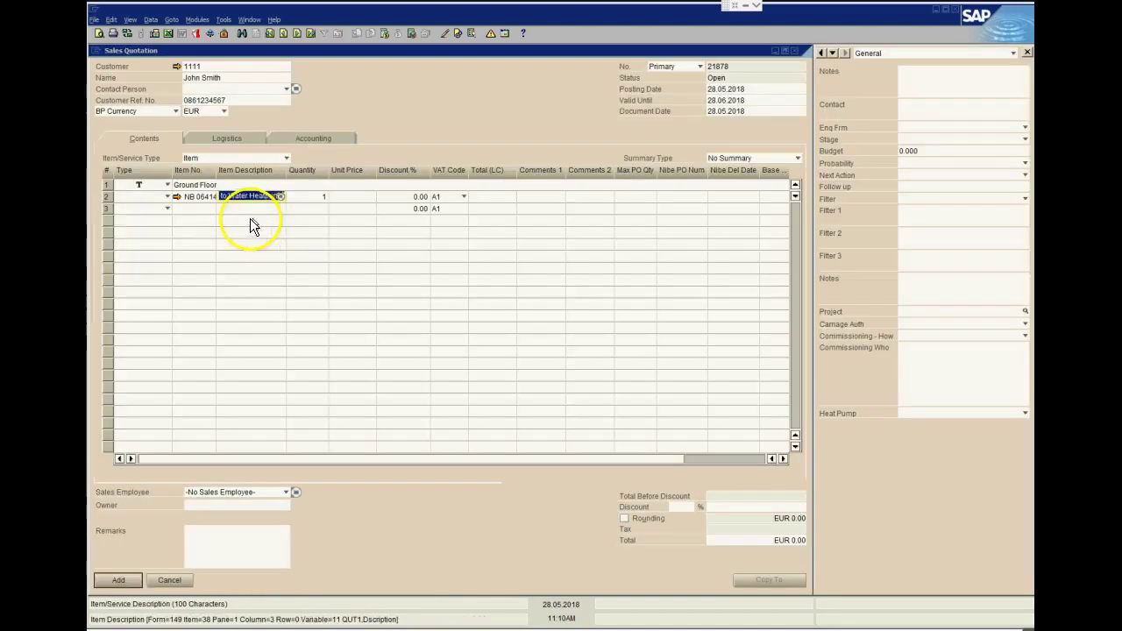
Try to add item 032142, Compo Tees 16mmx20mmx16mm, to the third row from the full item list.
left_click(195, 208)
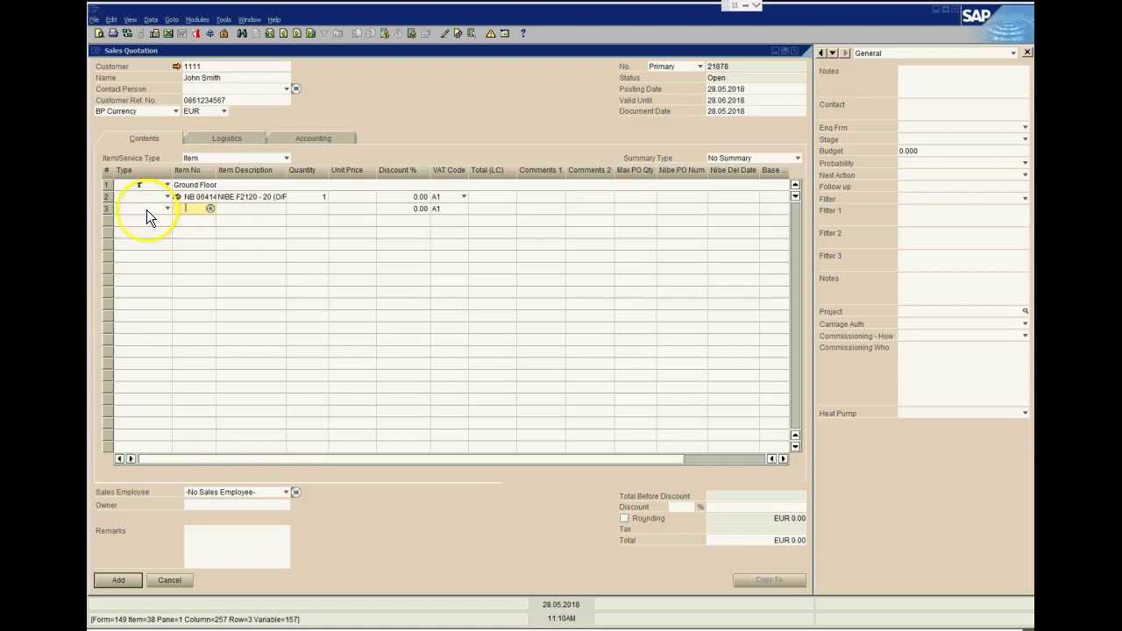
key("Tab")
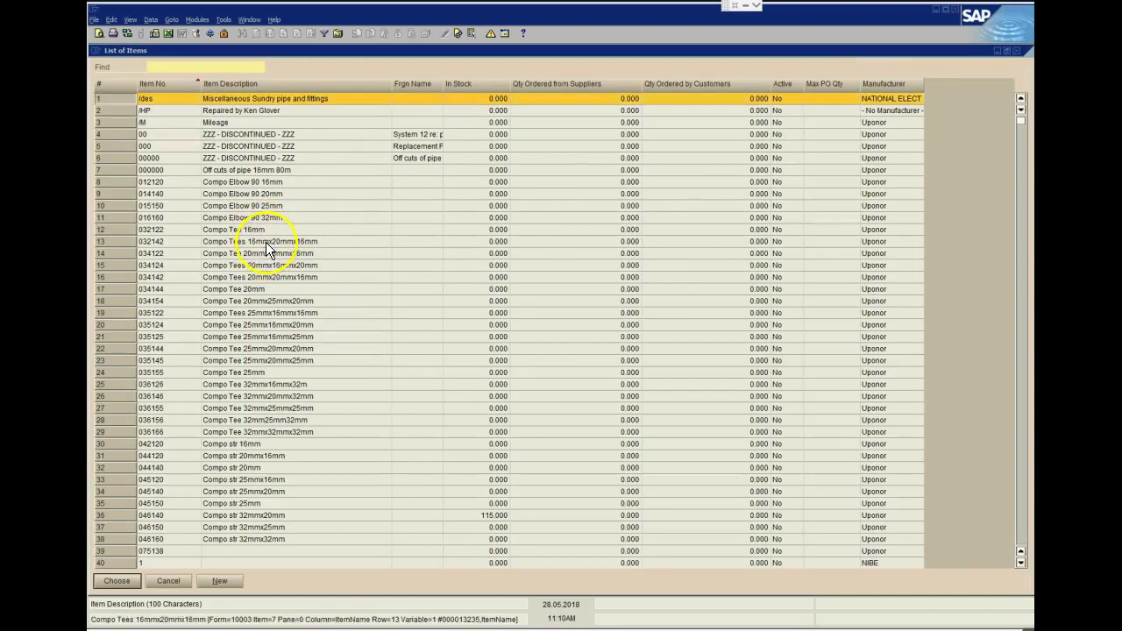
double_click(266, 244)
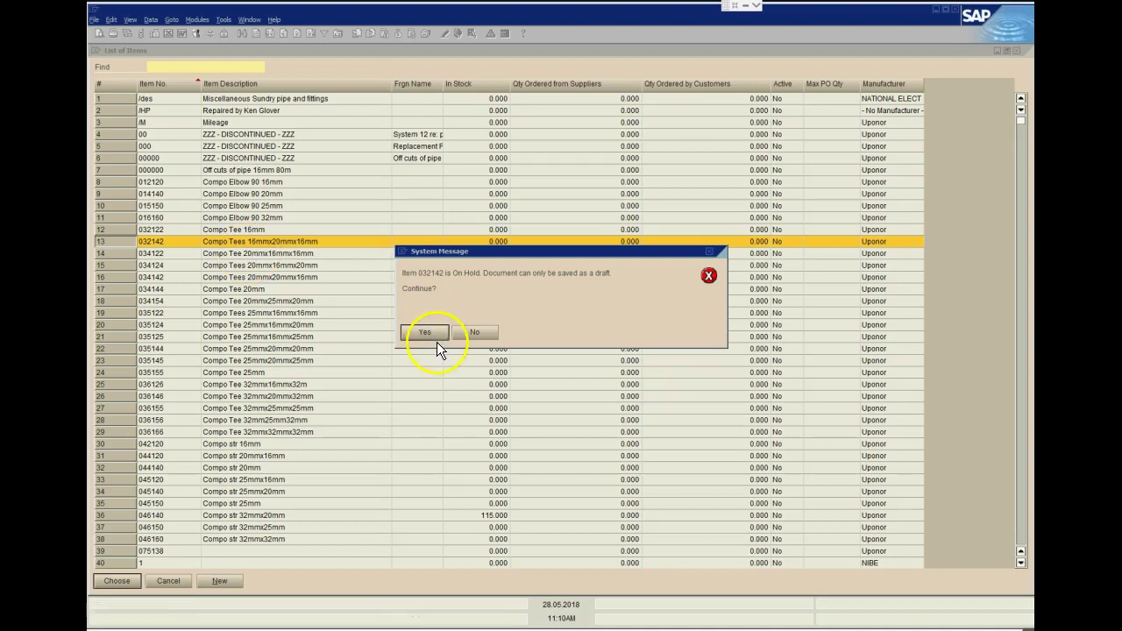
left_click(478, 332)
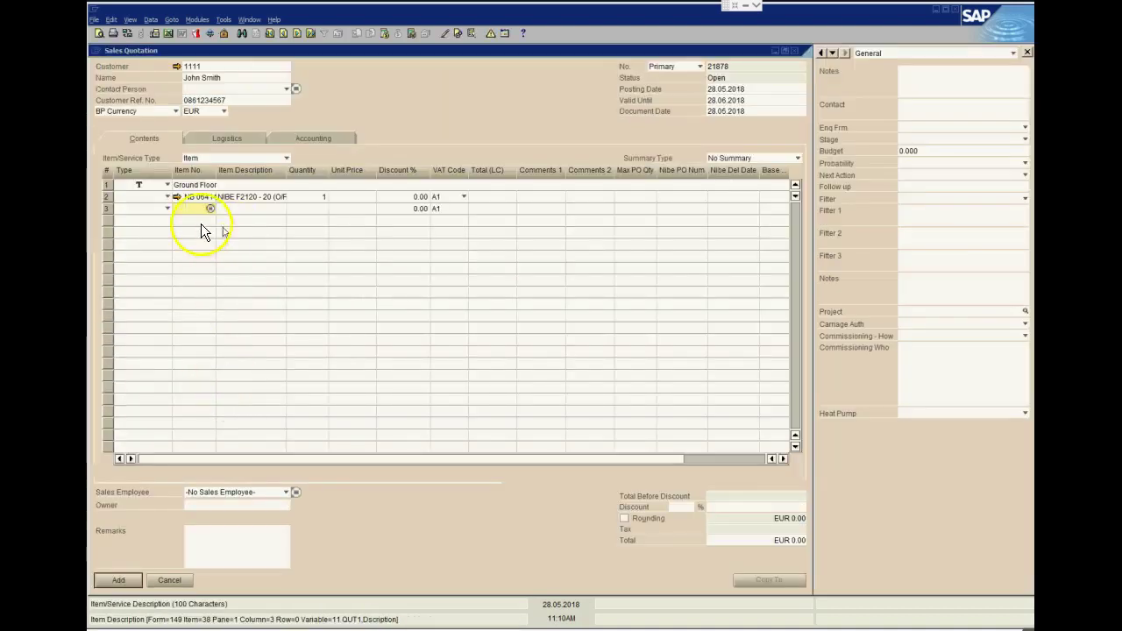
Sort the item list by In Stock and add the 16mm Pipe (500m Roll), M 10.016.235, to row 3.
key("Tab")
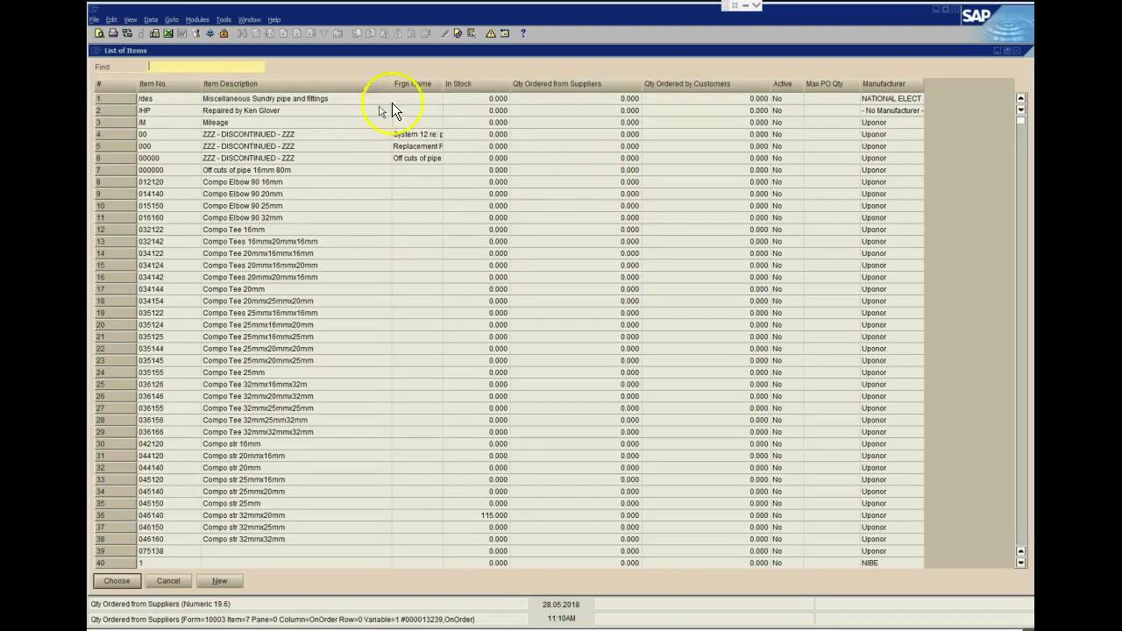
double_click(469, 86)
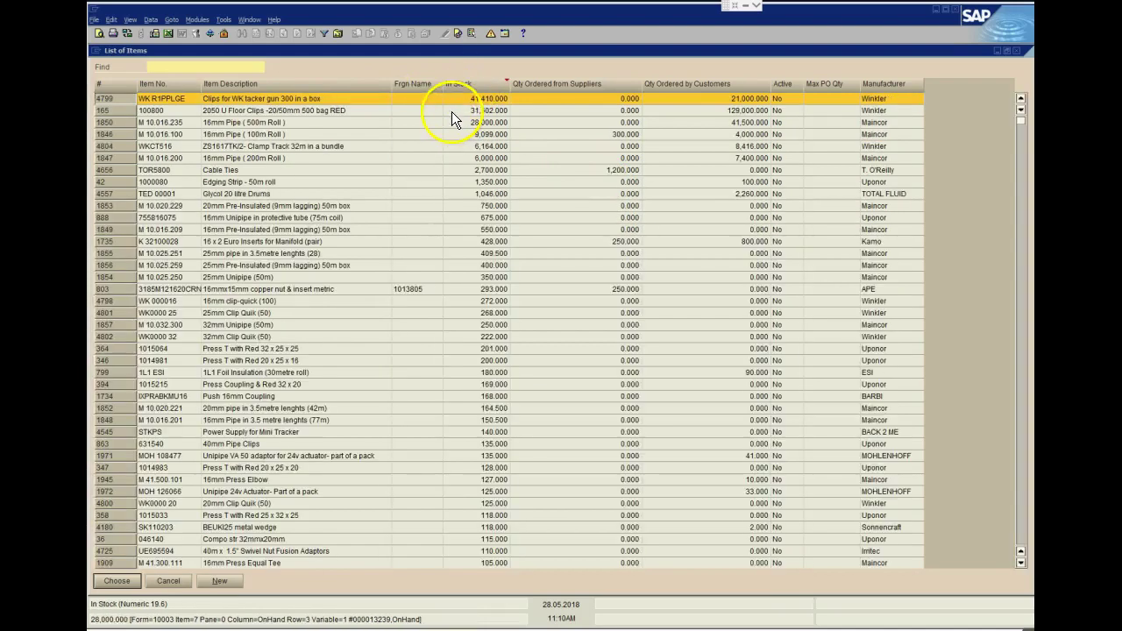
left_click(452, 123)
double_click(452, 126)
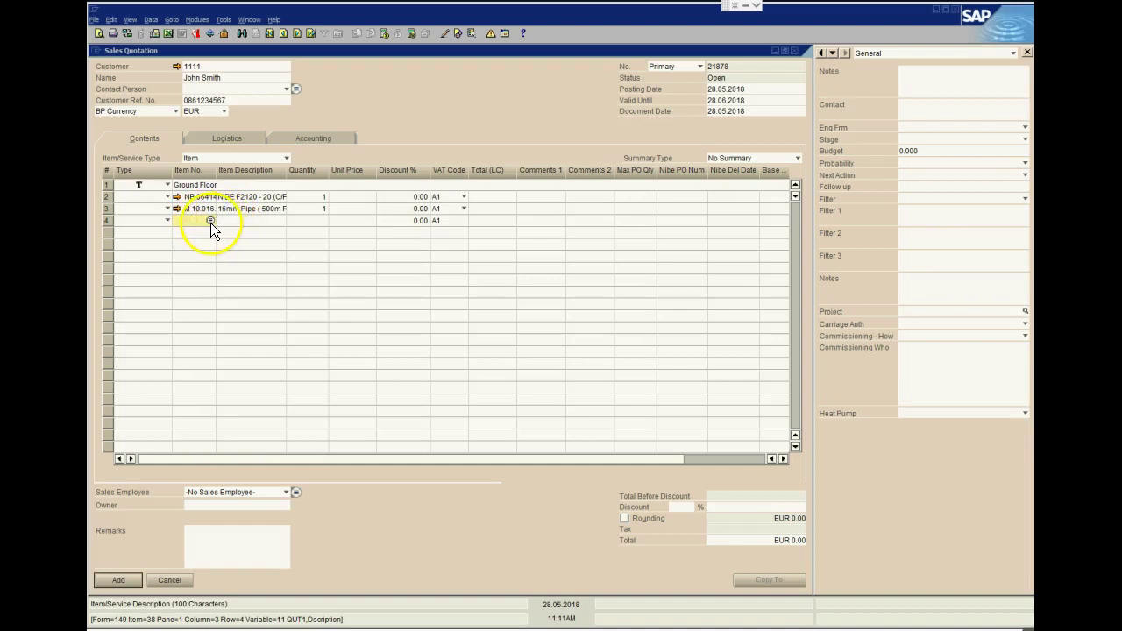
Set row 4's type to Subtotal to total the Ground Floor items above it.
left_click(210, 223)
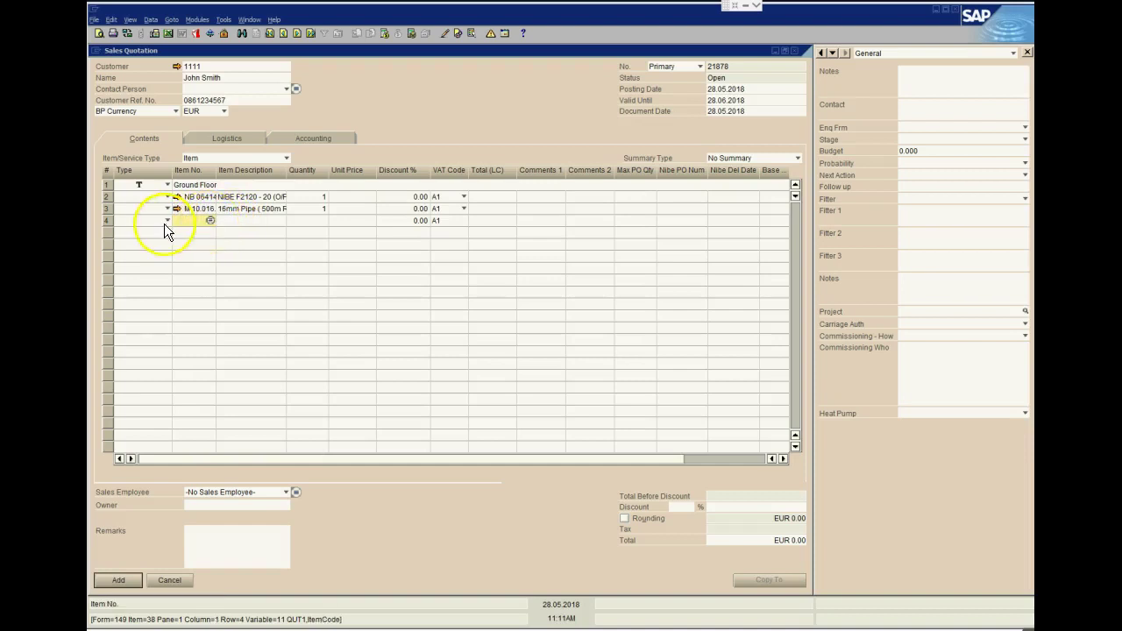
key("Tab")
left_click(168, 221)
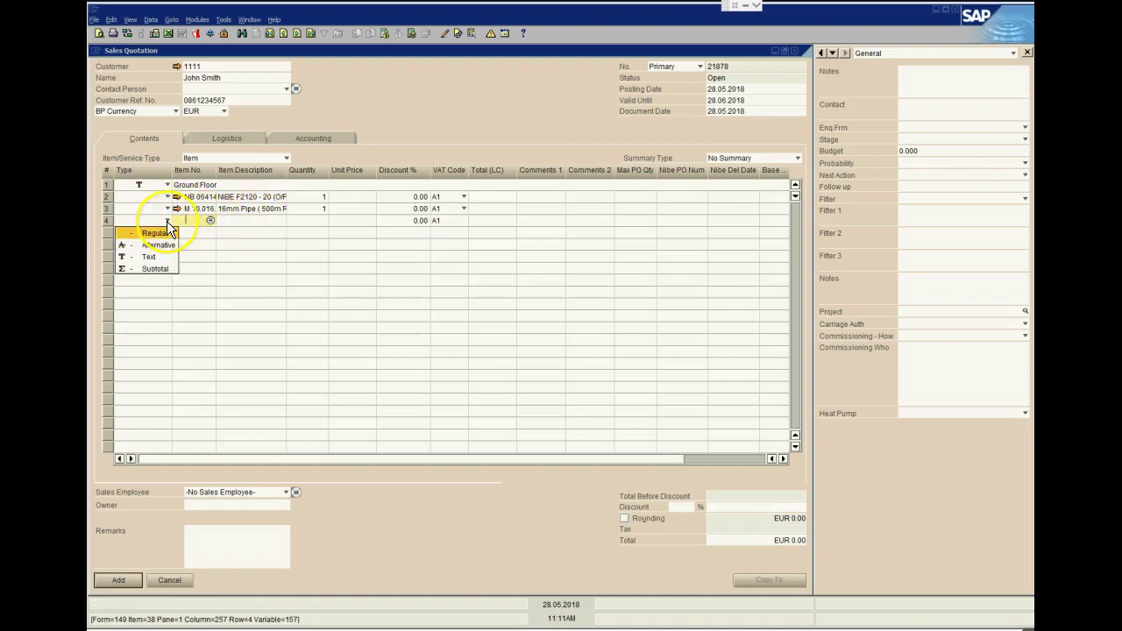
left_click(145, 267)
left_click(495, 221)
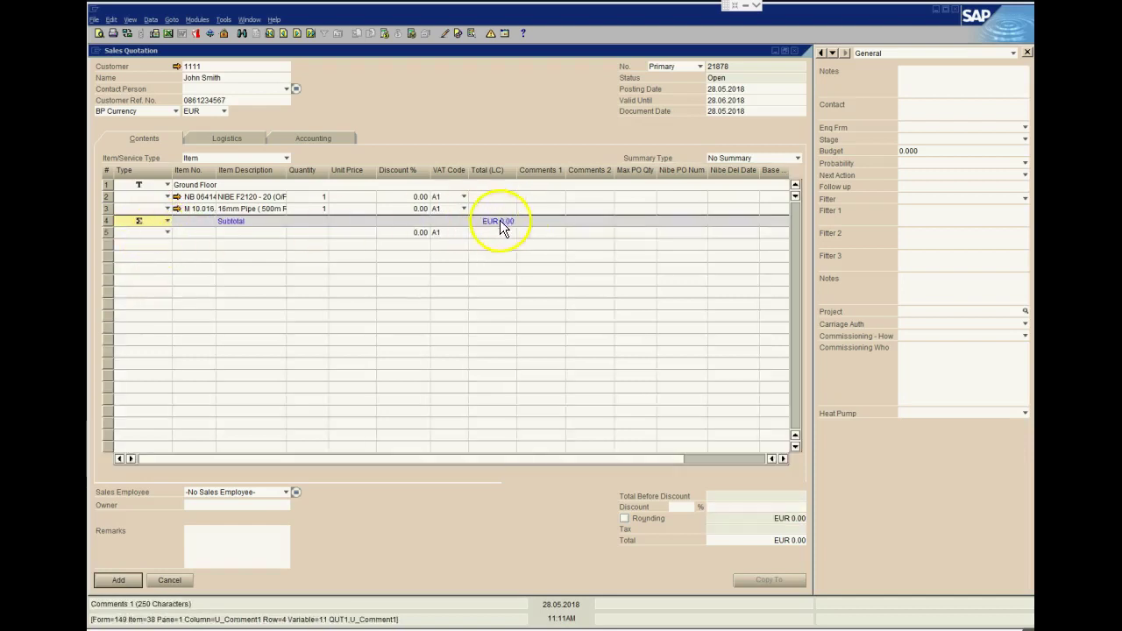
Set row 5's type to Text and cancel its row text details without entering any text.
left_click(147, 233)
left_click(267, 267)
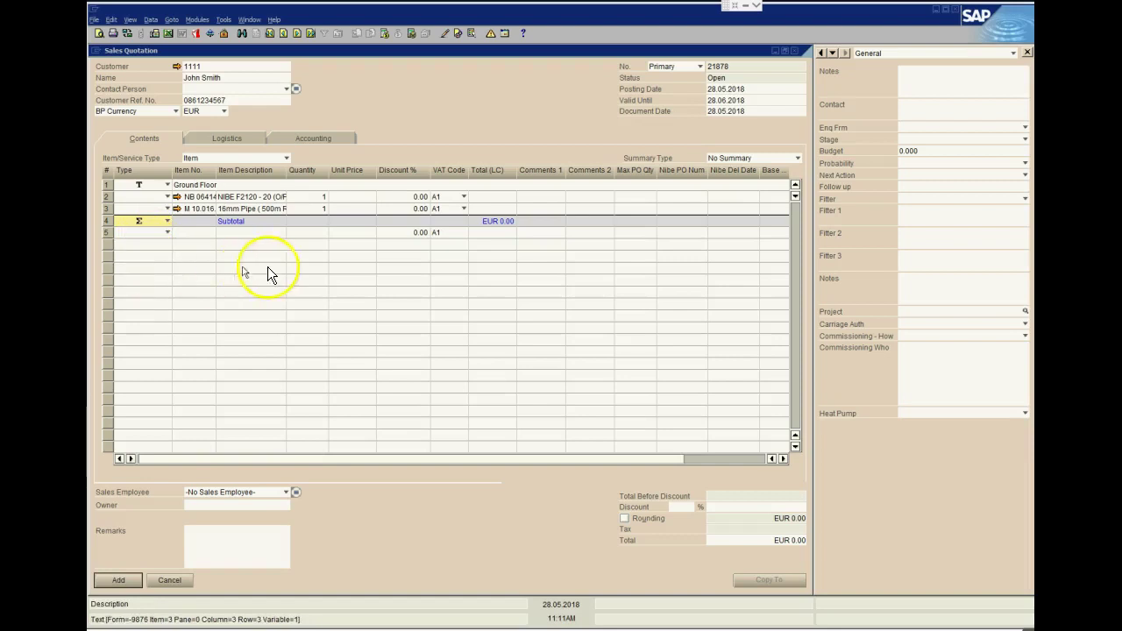
left_click(447, 431)
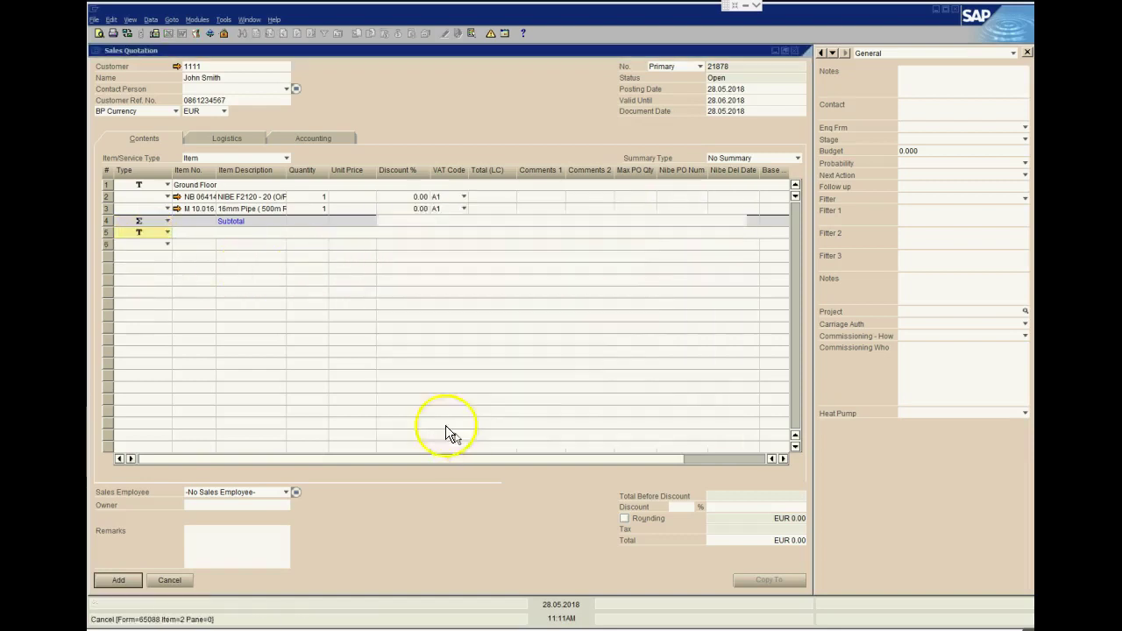
Set the quantity of the 16mm Pipe (500m Roll) line in row 3 to 500.
left_click(202, 197)
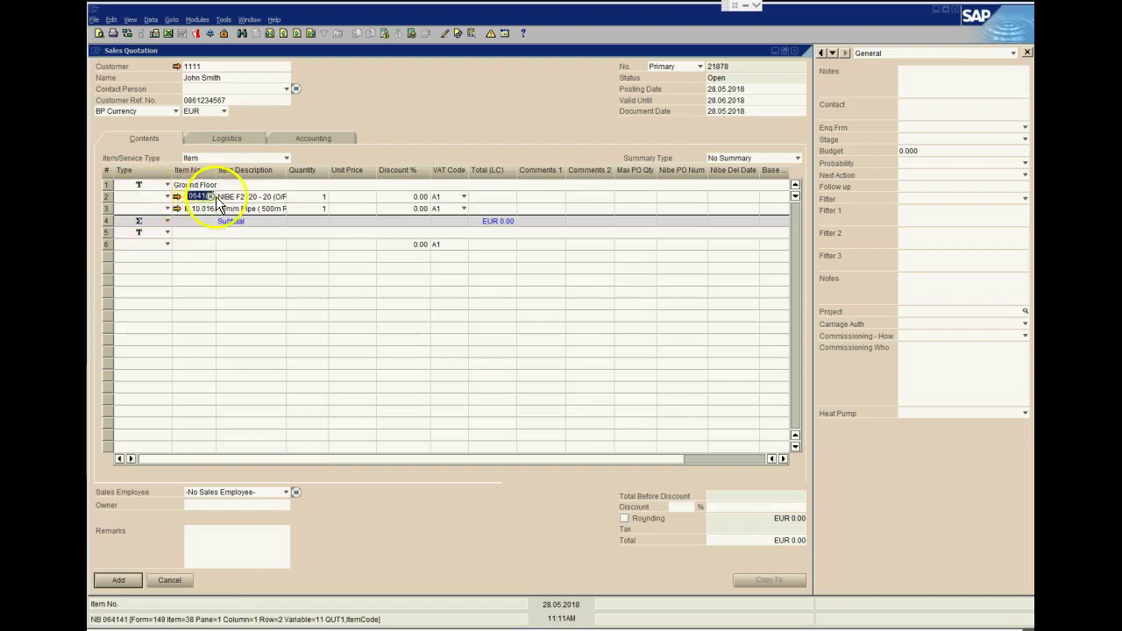
key("Down")
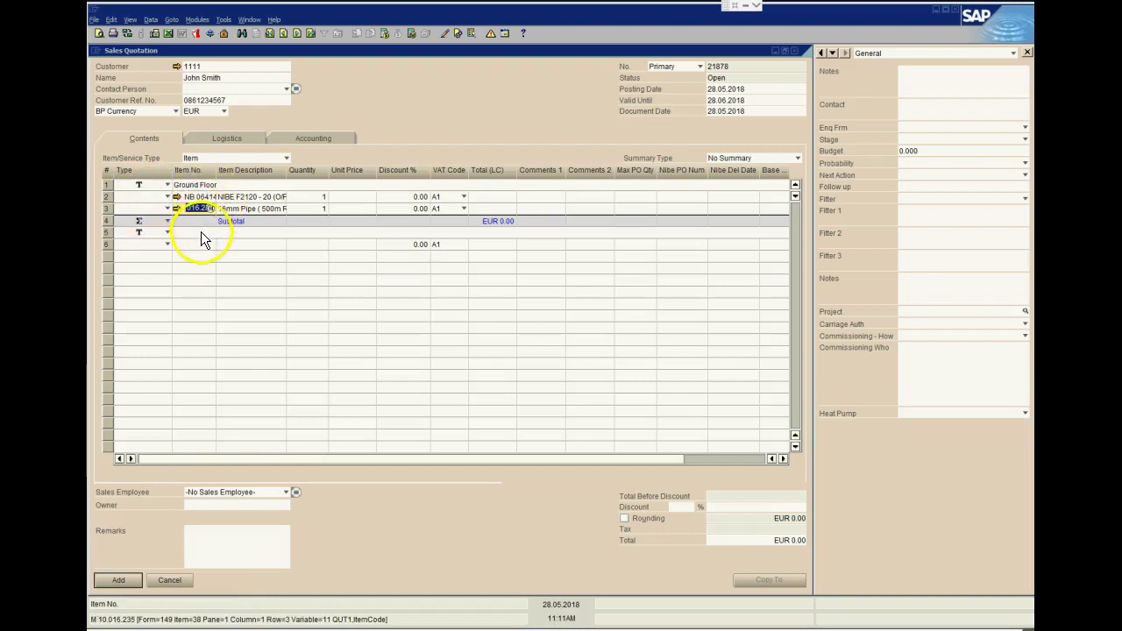
left_click(320, 208)
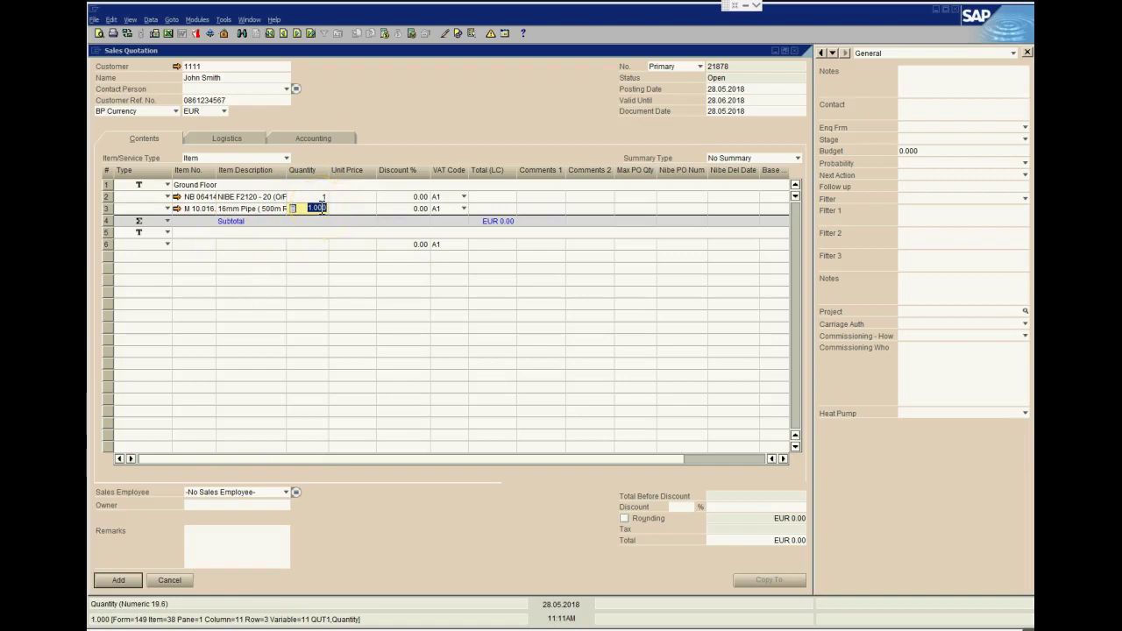
key("Tab")
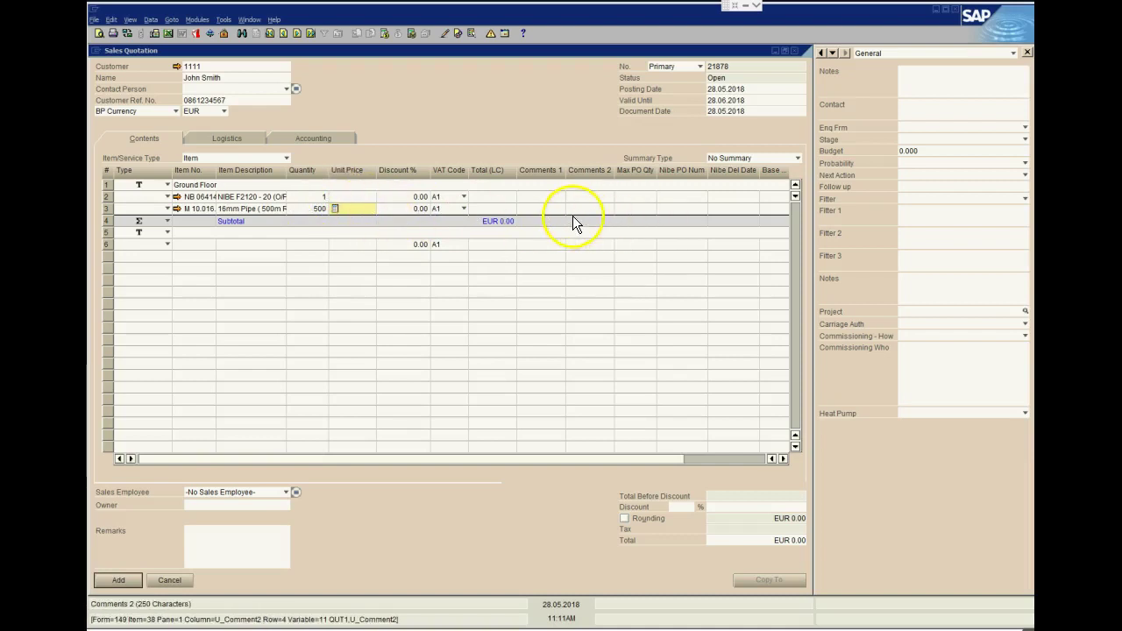
Enter unit prices of 7000 for the NIBE F2120 heat pump and 50 for the 16mm pipe.
left_click(368, 196)
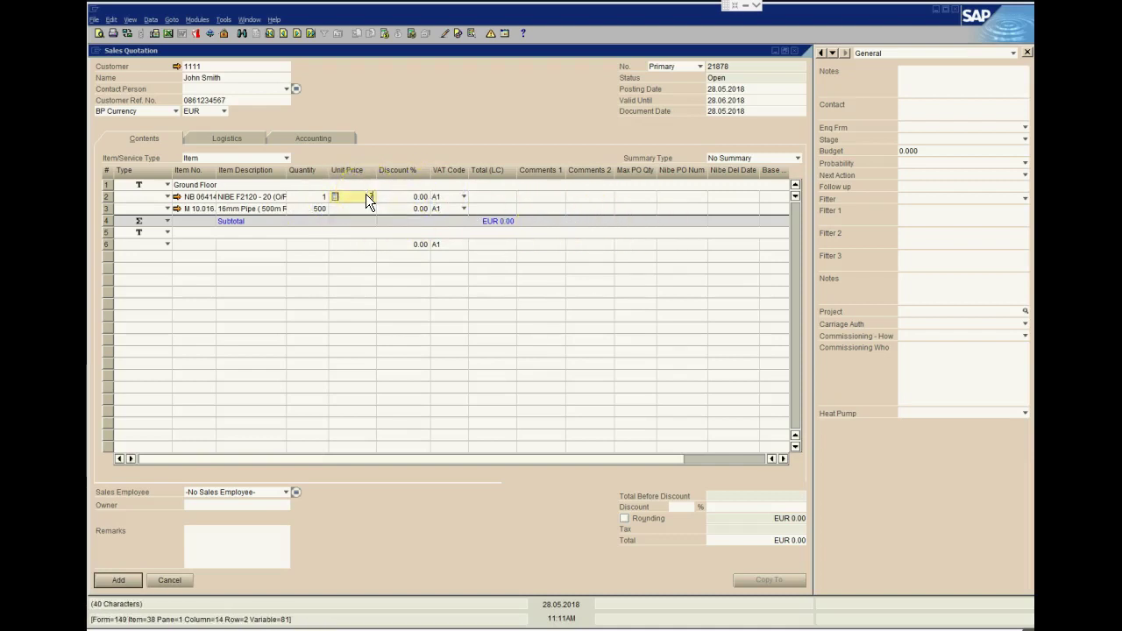
type("7000")
left_click(357, 208)
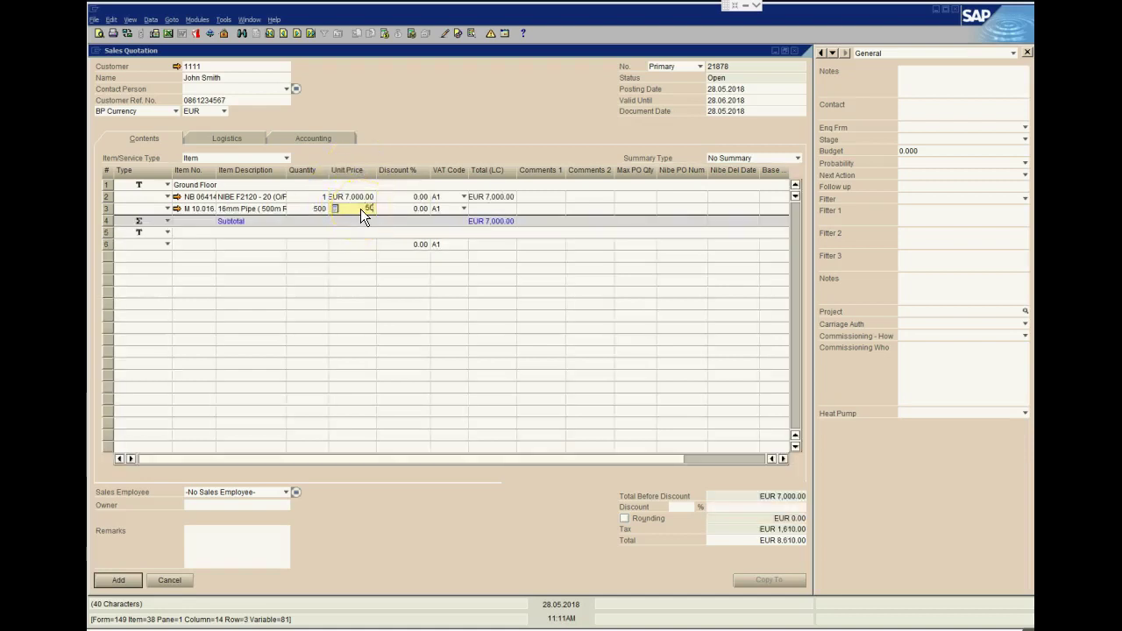
type("50")
key("Tab")
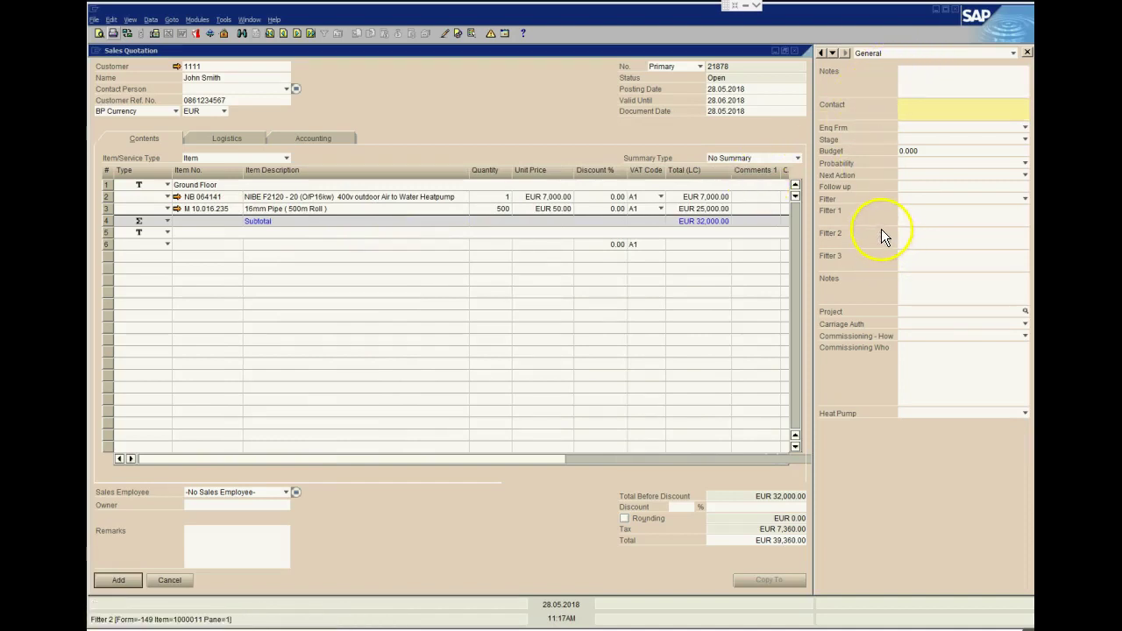
Hide the quotation's user-defined fields and display them again.
left_click(1028, 53)
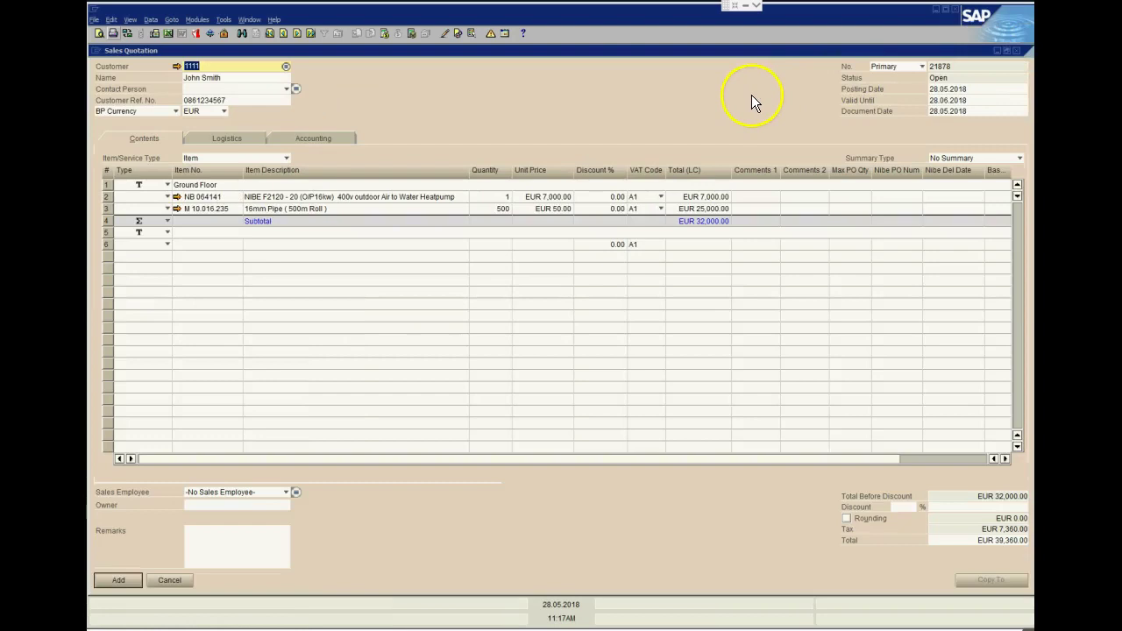
left_click(130, 20)
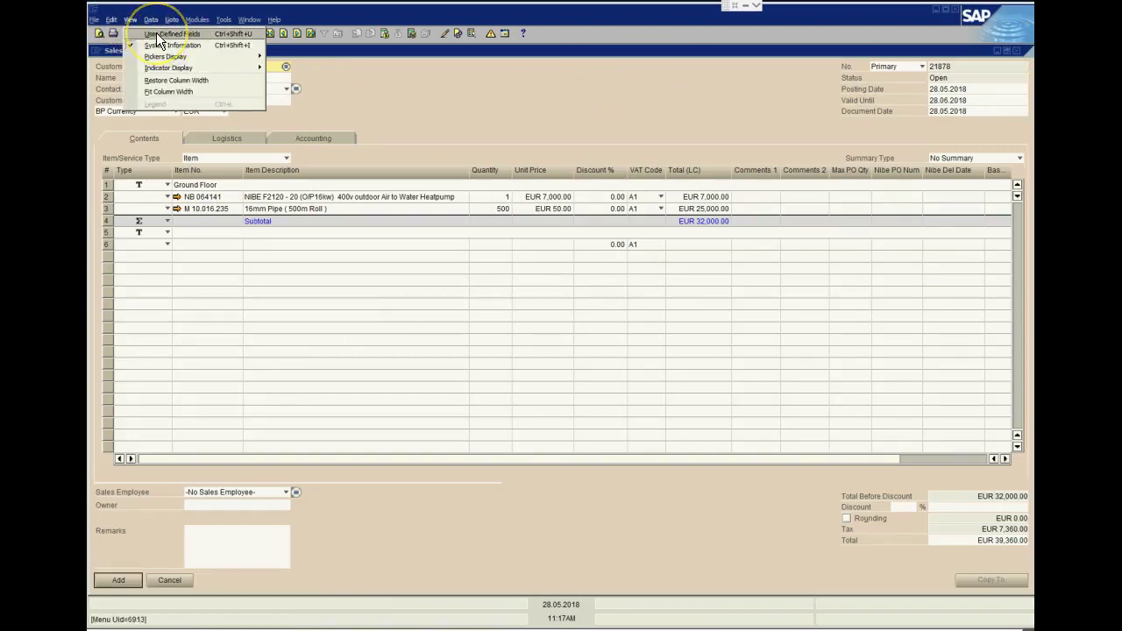
left_click(156, 33)
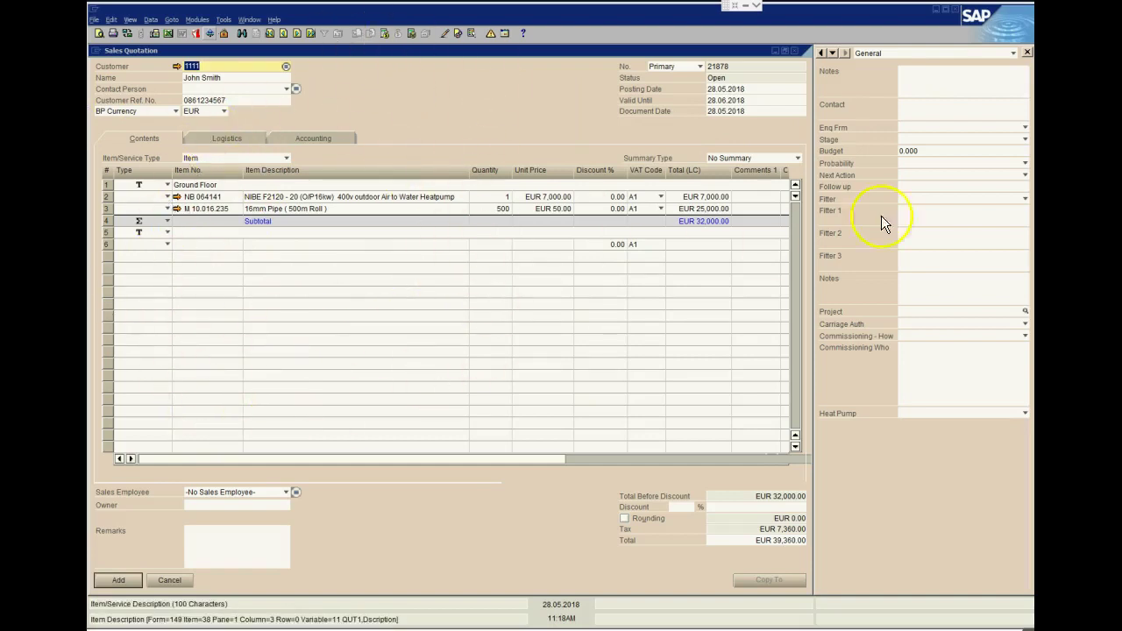
Examine the user-defined Notes and Contact fields alongside the customer's name and reference number in the quotation header.
left_click(921, 85)
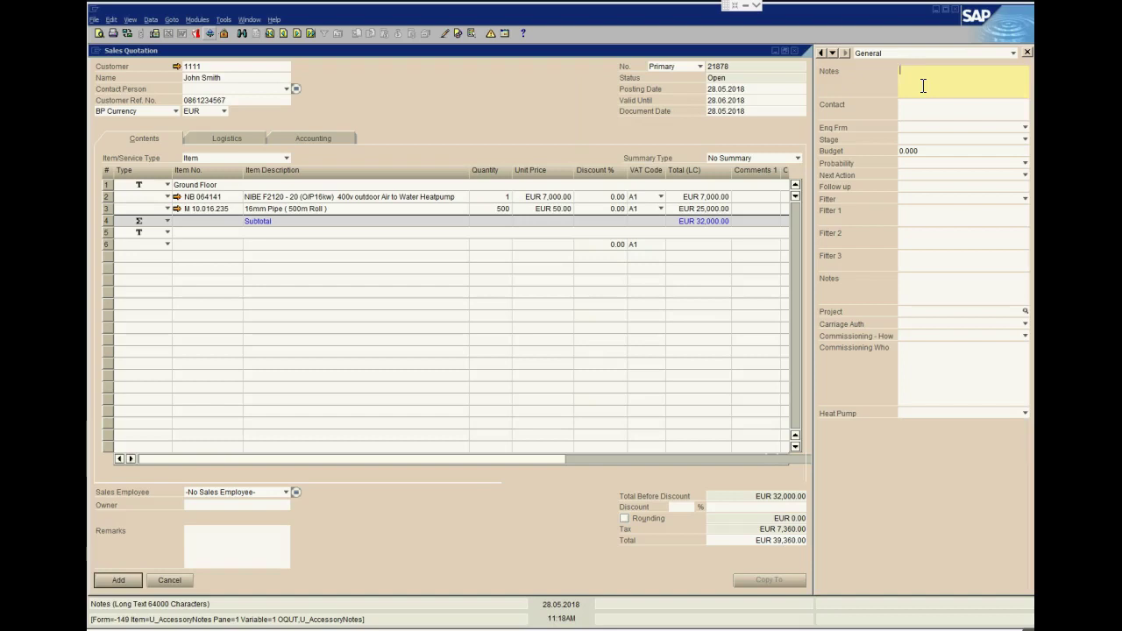
left_click(186, 100)
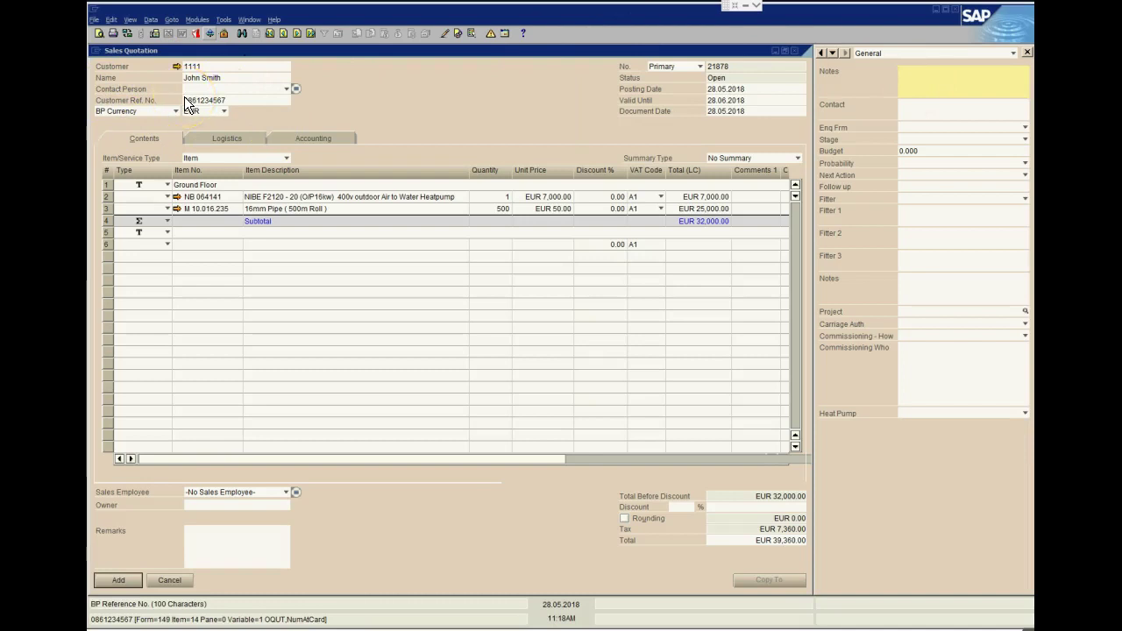
left_click(966, 89)
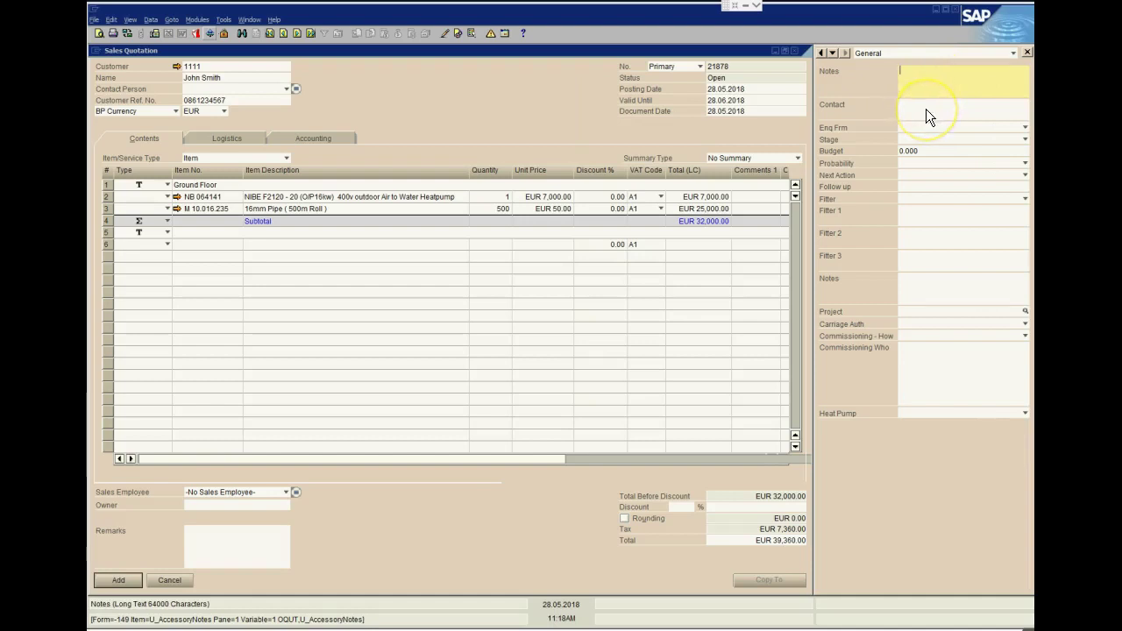
left_click(925, 109)
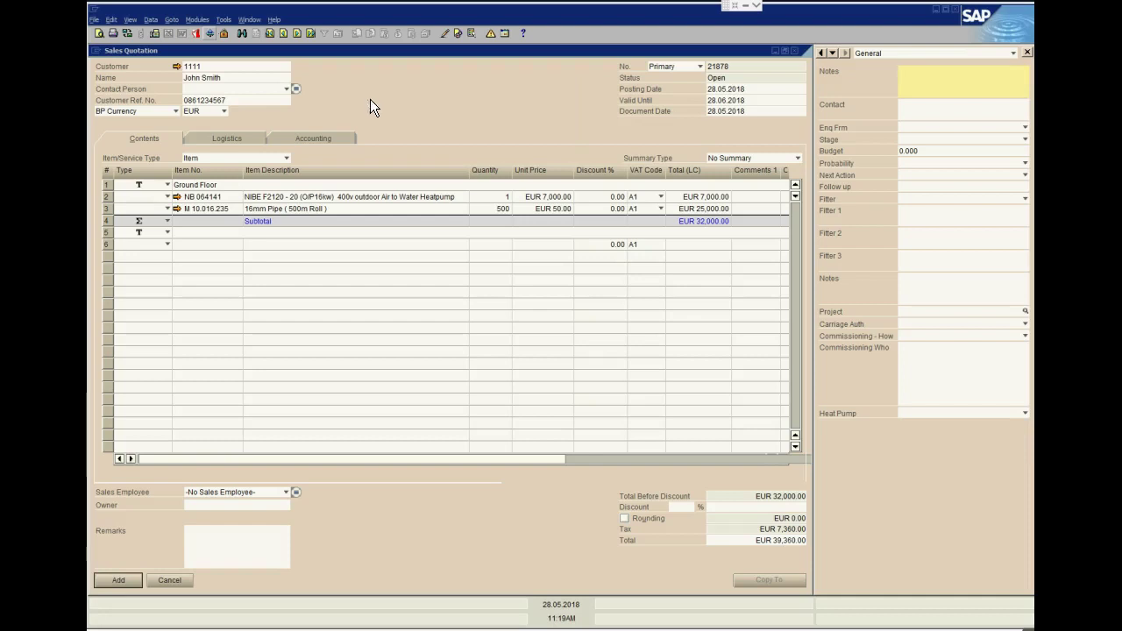
left_click(379, 121)
left_click(904, 105)
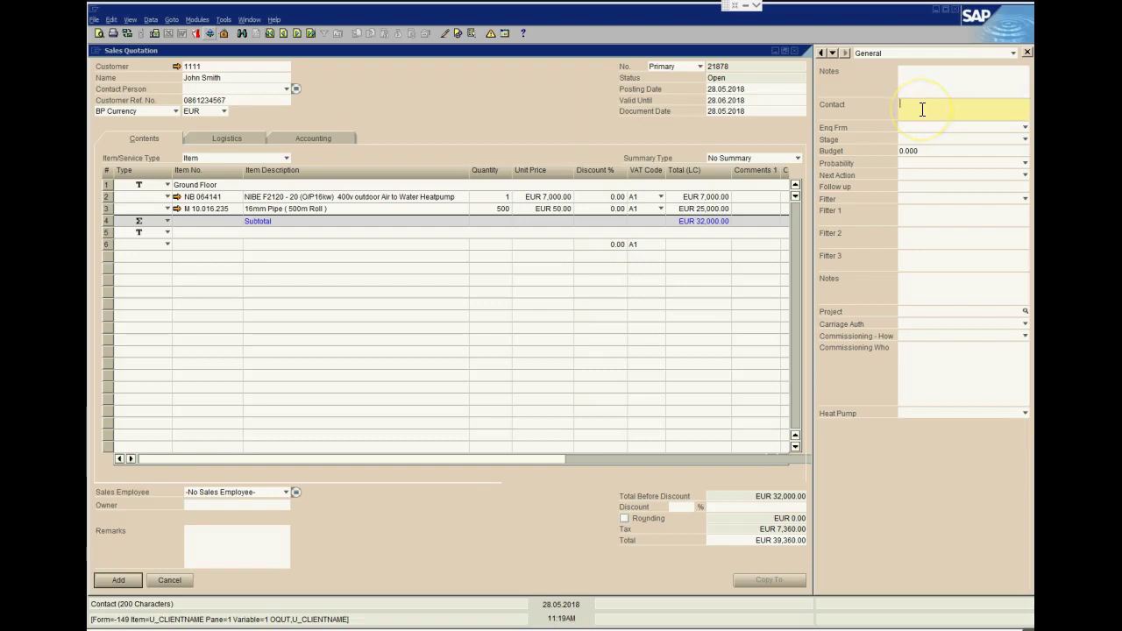
left_click(220, 77)
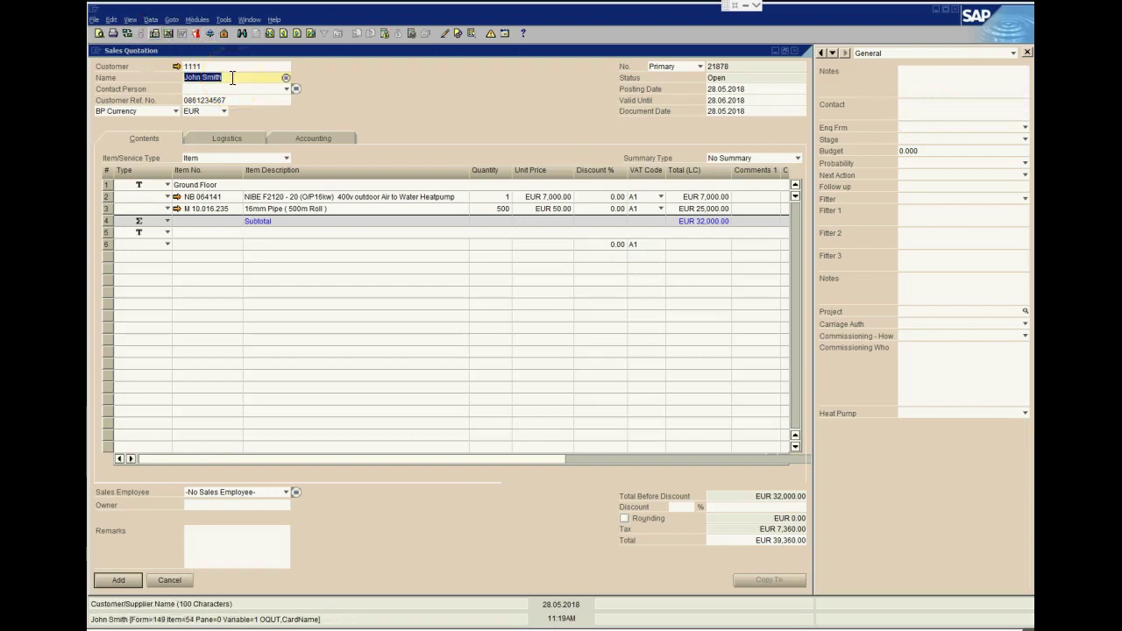
left_click(927, 107)
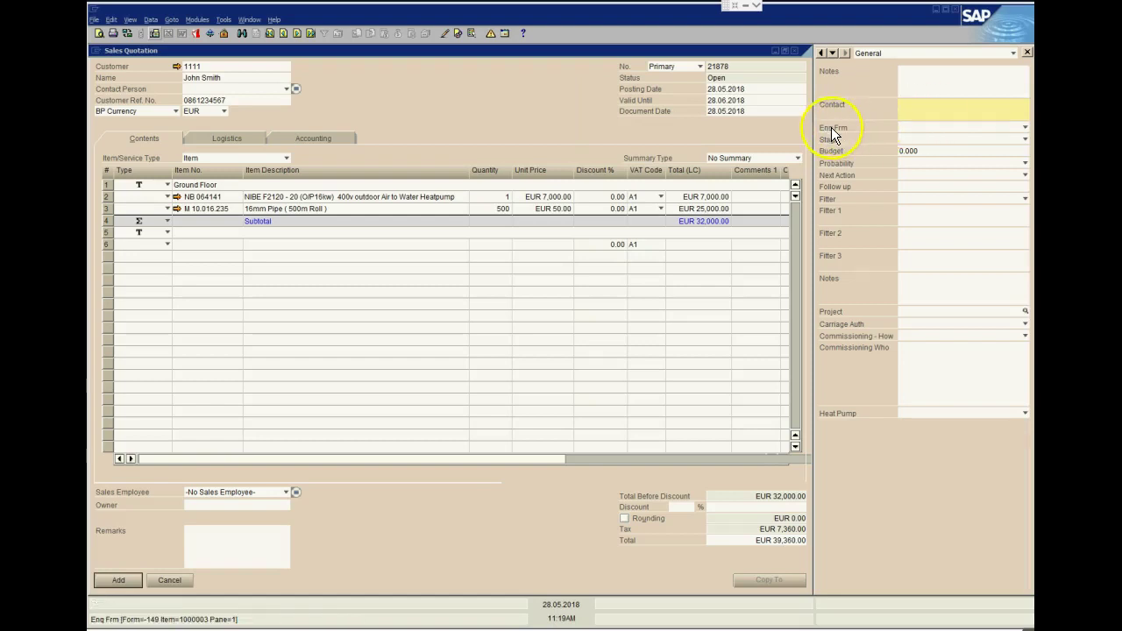
Review the available options for the Enq Frm and Stage fields without choosing any.
left_click(924, 129)
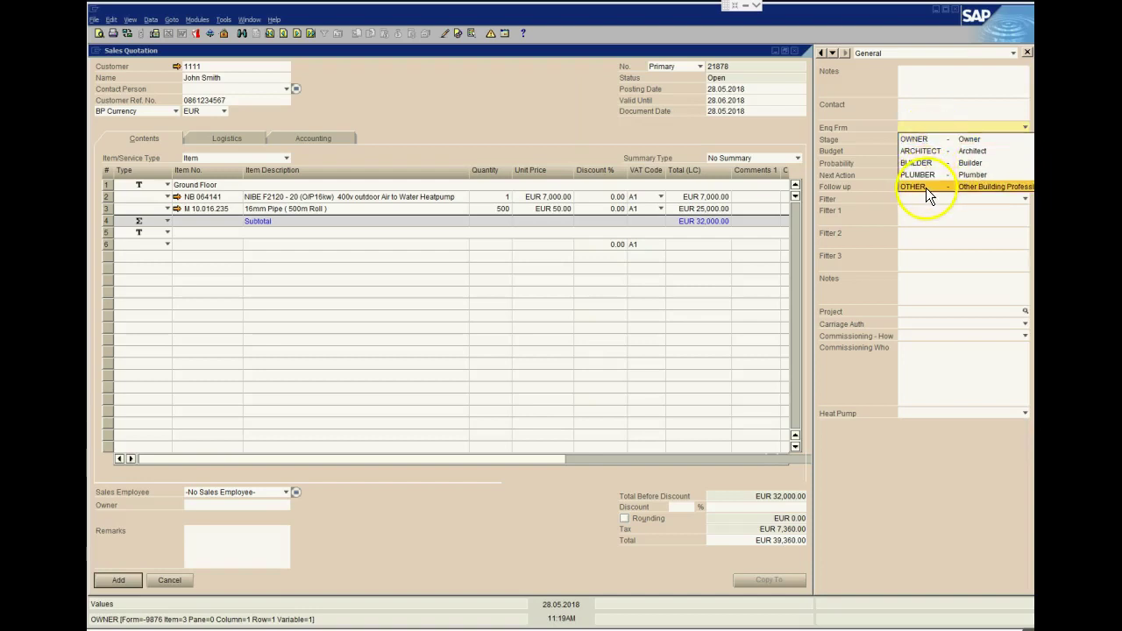
left_click(877, 156)
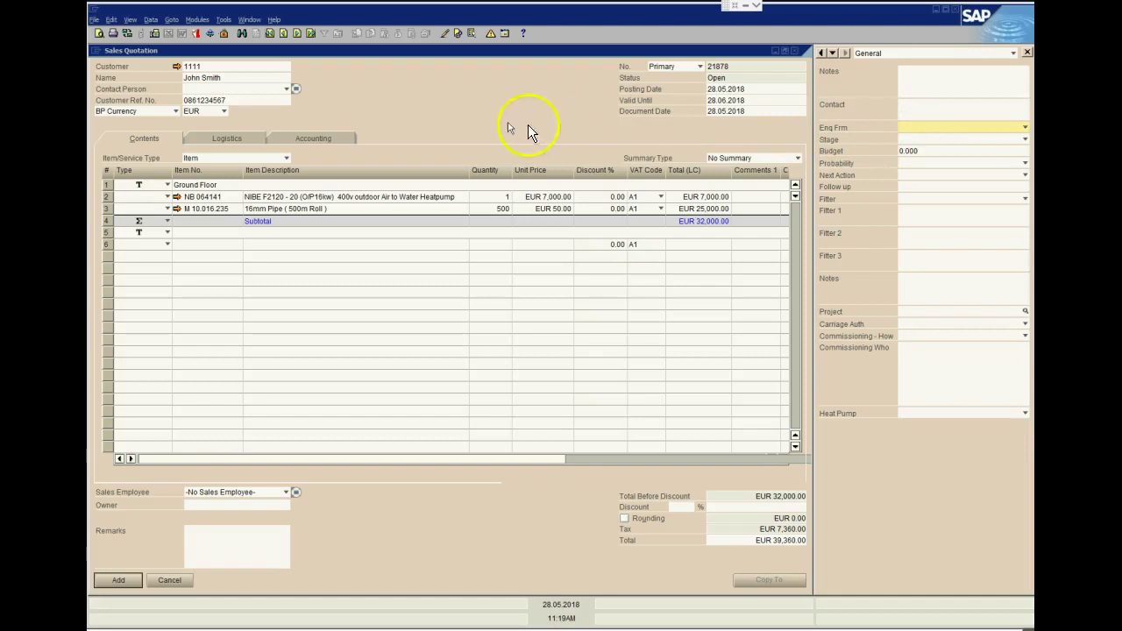
left_click(915, 141)
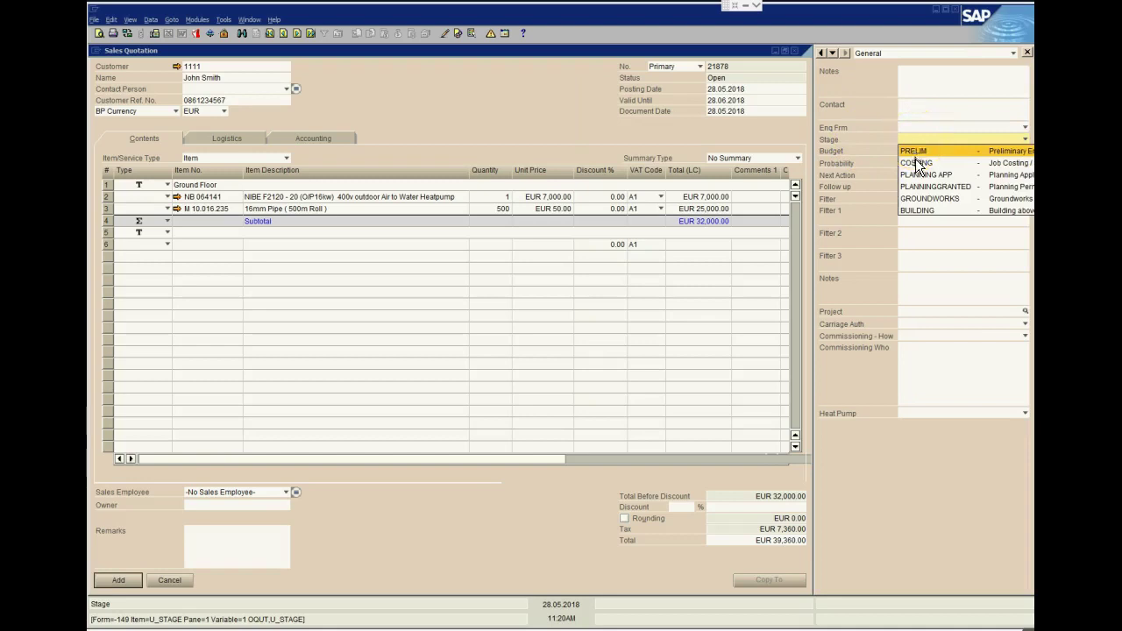
left_click(917, 208)
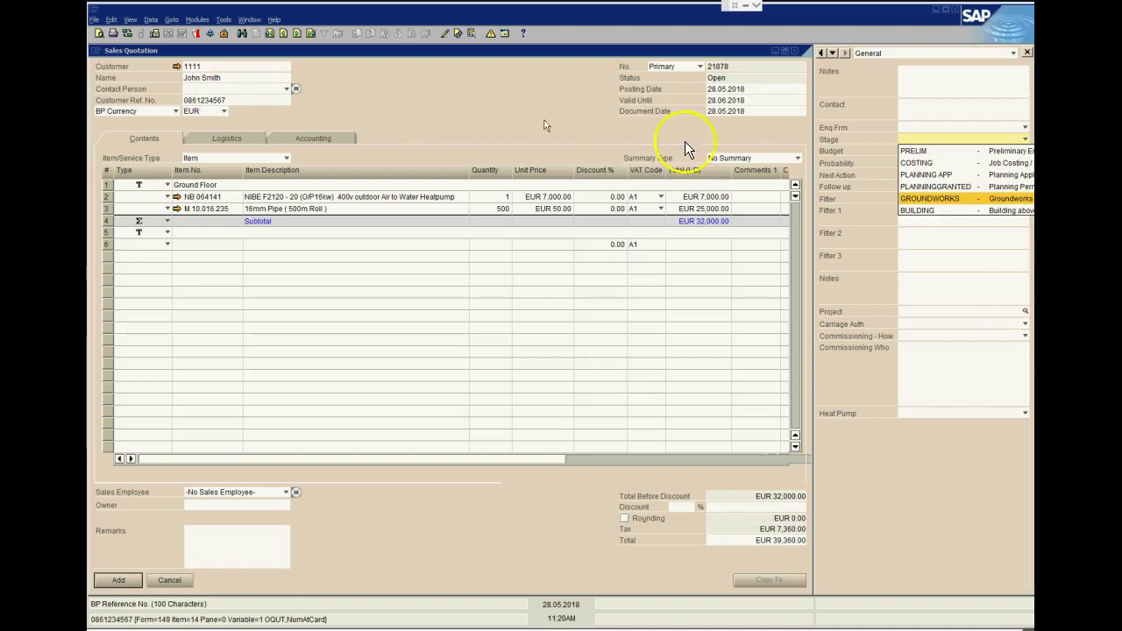
left_click(844, 151)
Examine the Budget field and the list of Probability options without changing either.
left_click(924, 150)
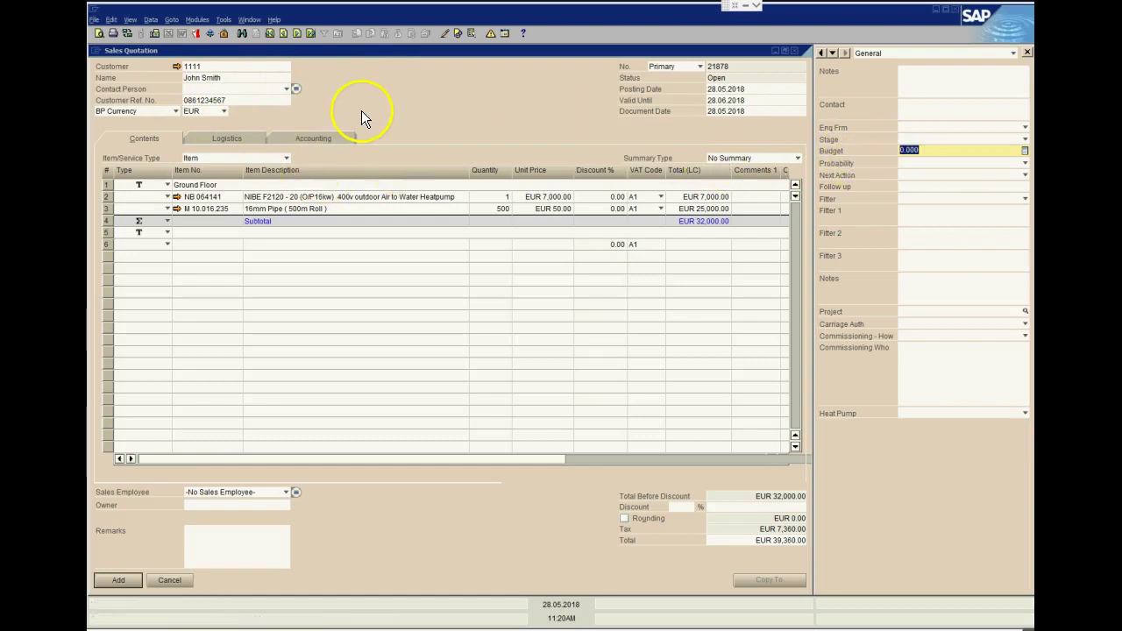
left_click(944, 164)
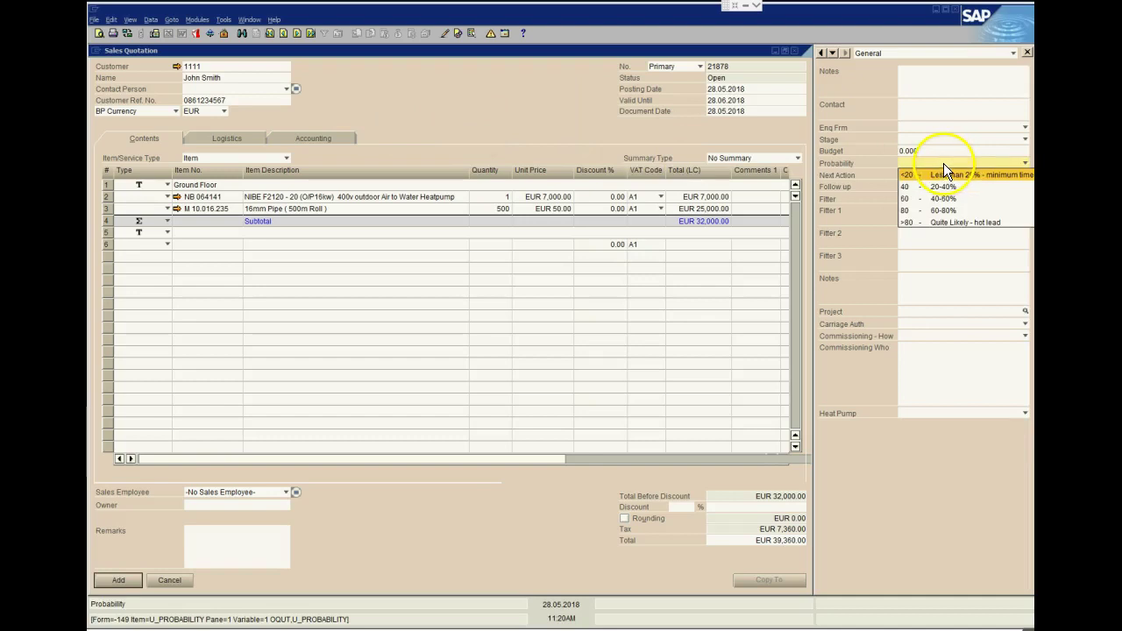
left_click(909, 200)
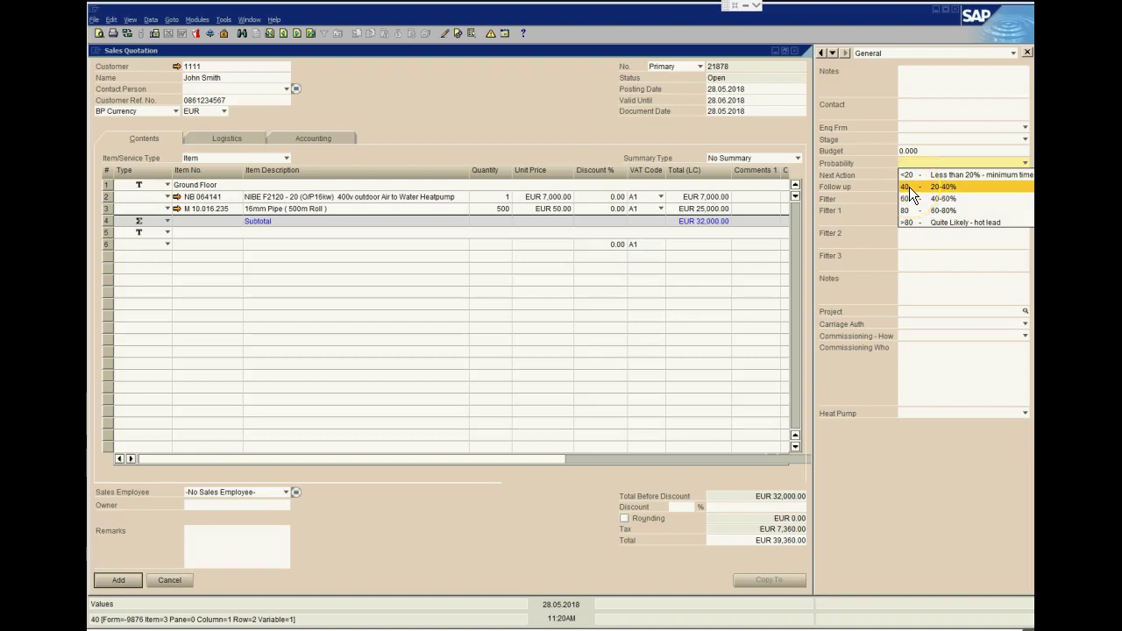
left_click(911, 222)
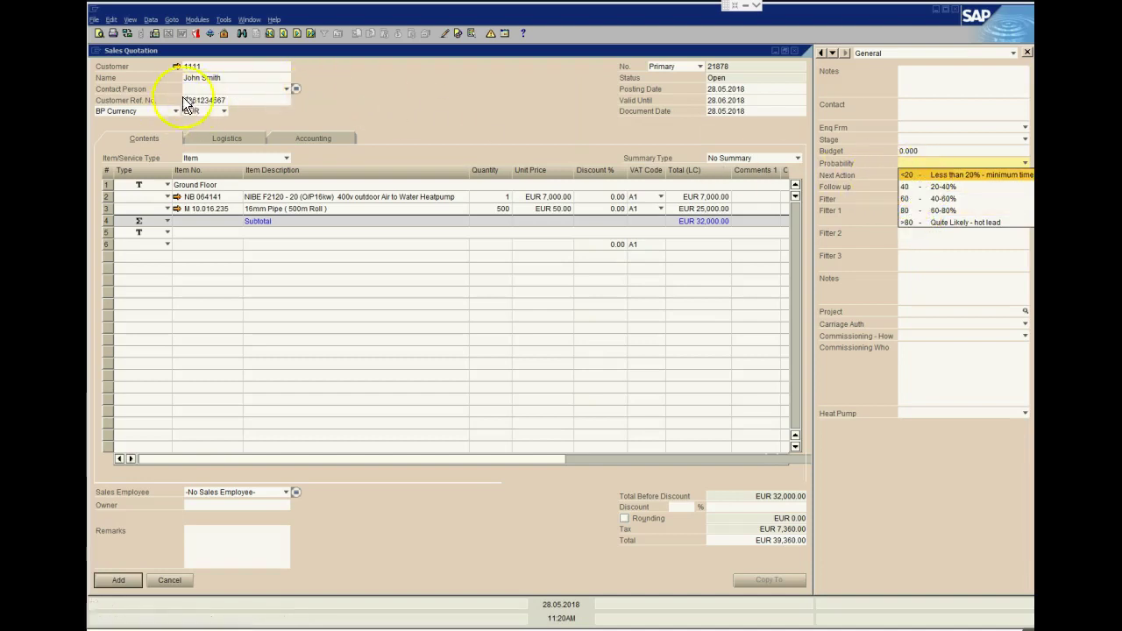
left_click(860, 170)
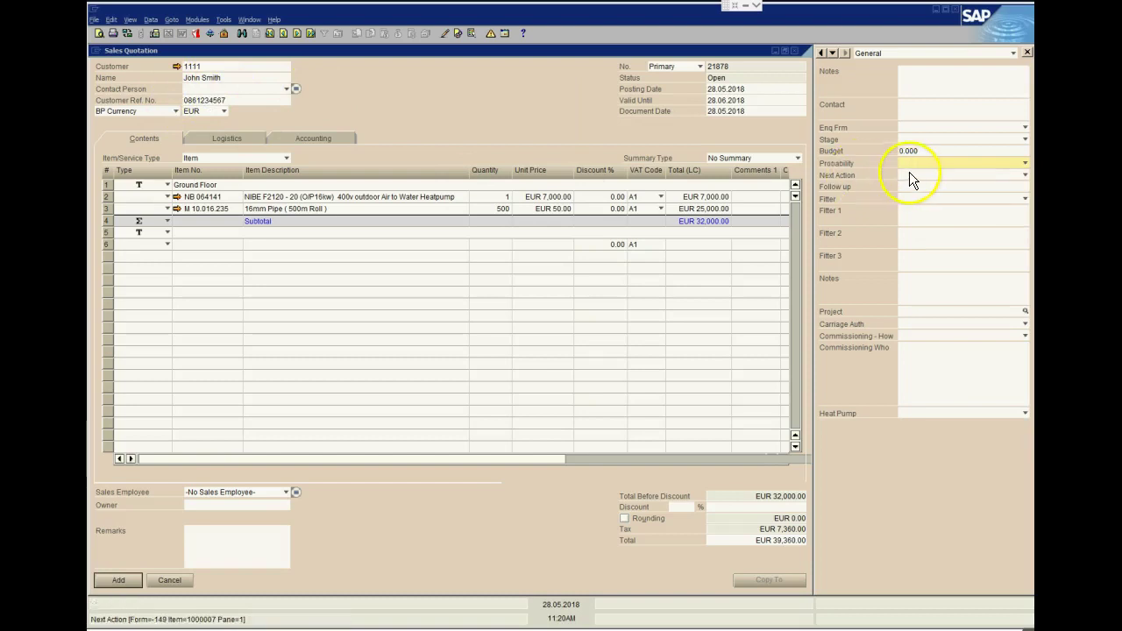
Review the Next Action options for following up, winning or losing the quotation, leaving the field empty.
left_click(909, 173)
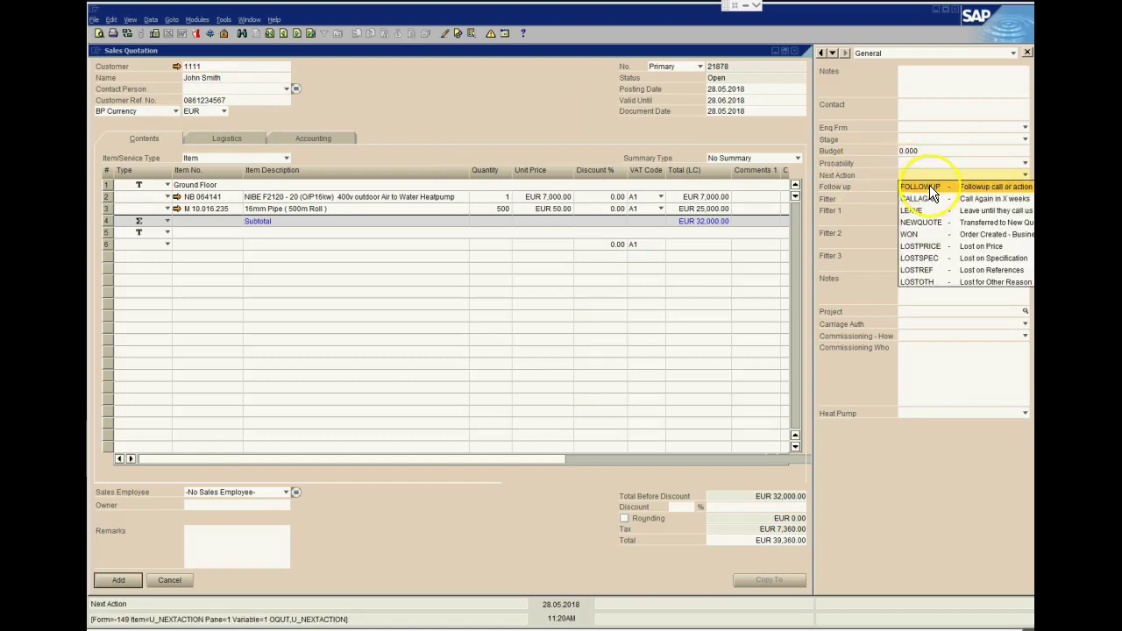
left_click(929, 185)
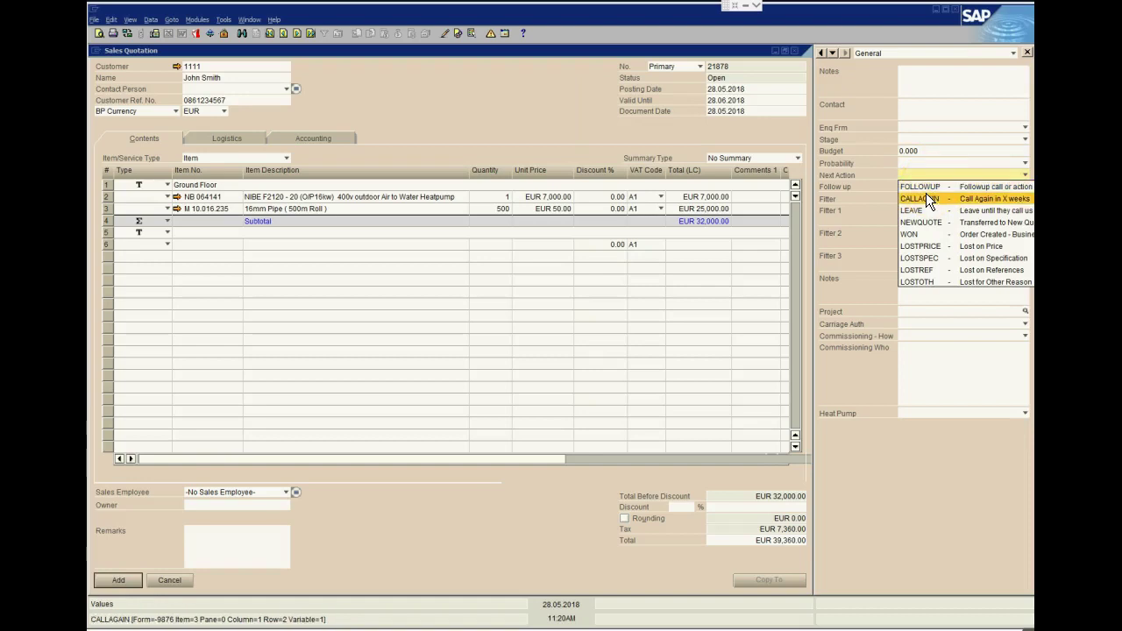
left_click(935, 199)
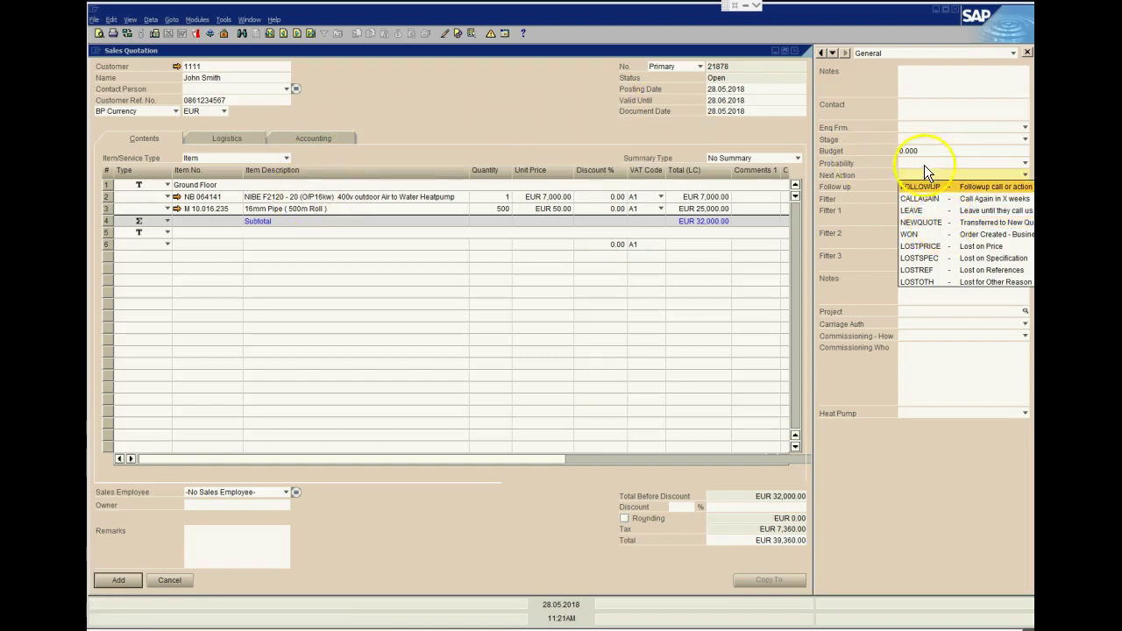
left_click(910, 233)
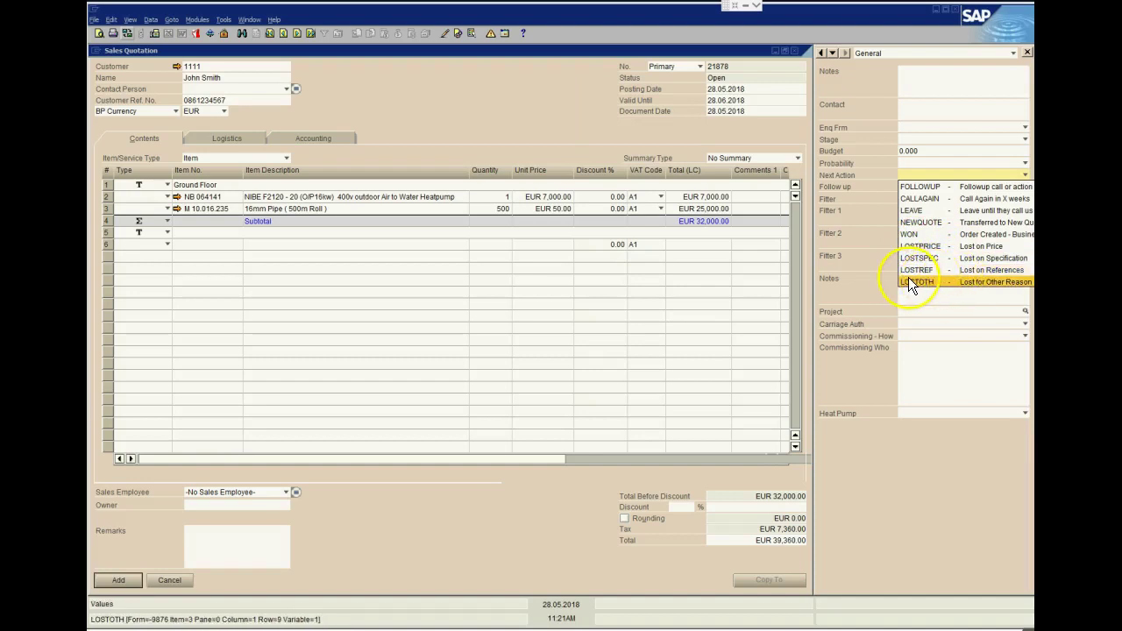
left_click(865, 261)
Review the Fitter field's options for a selected, recommended or not yet chosen fitter, leaving the field empty.
left_click(909, 210)
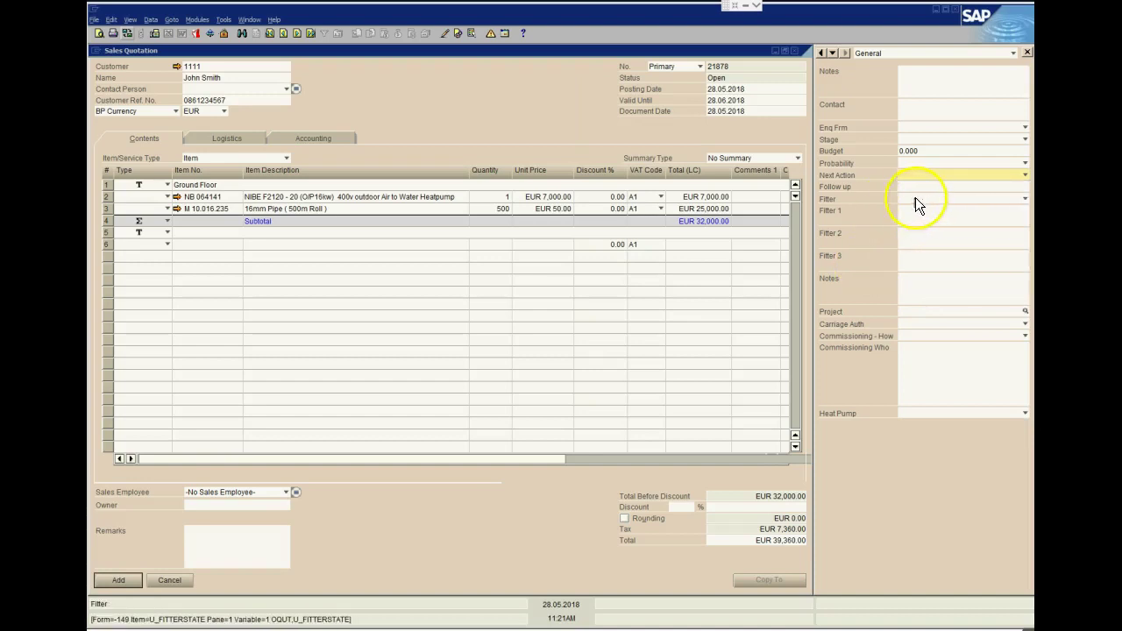
left_click(922, 216)
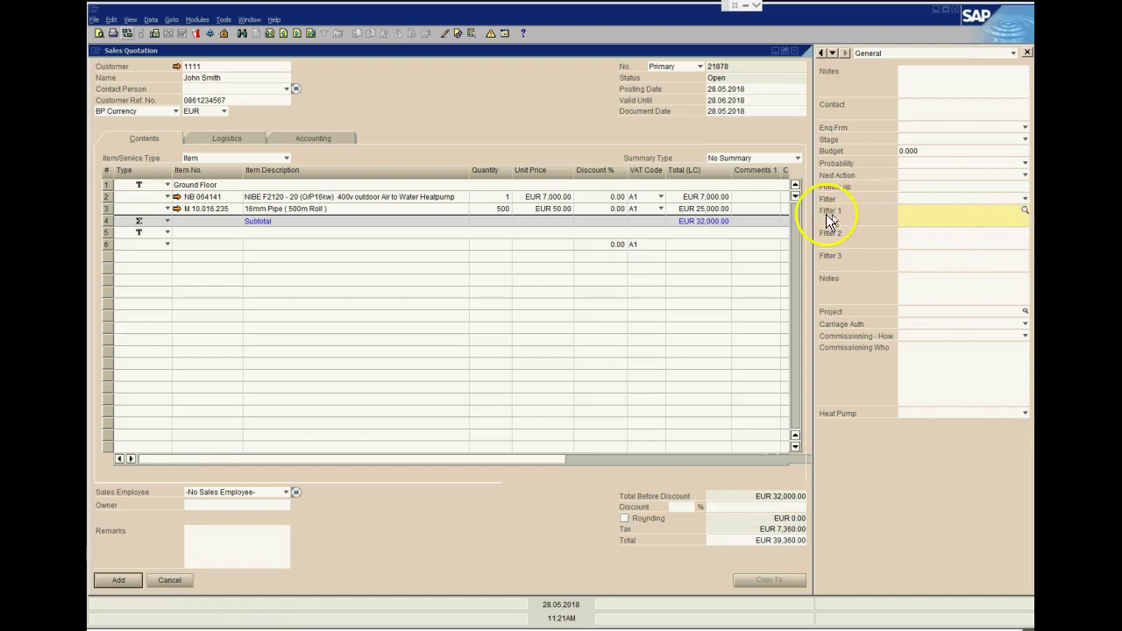
left_click(916, 202)
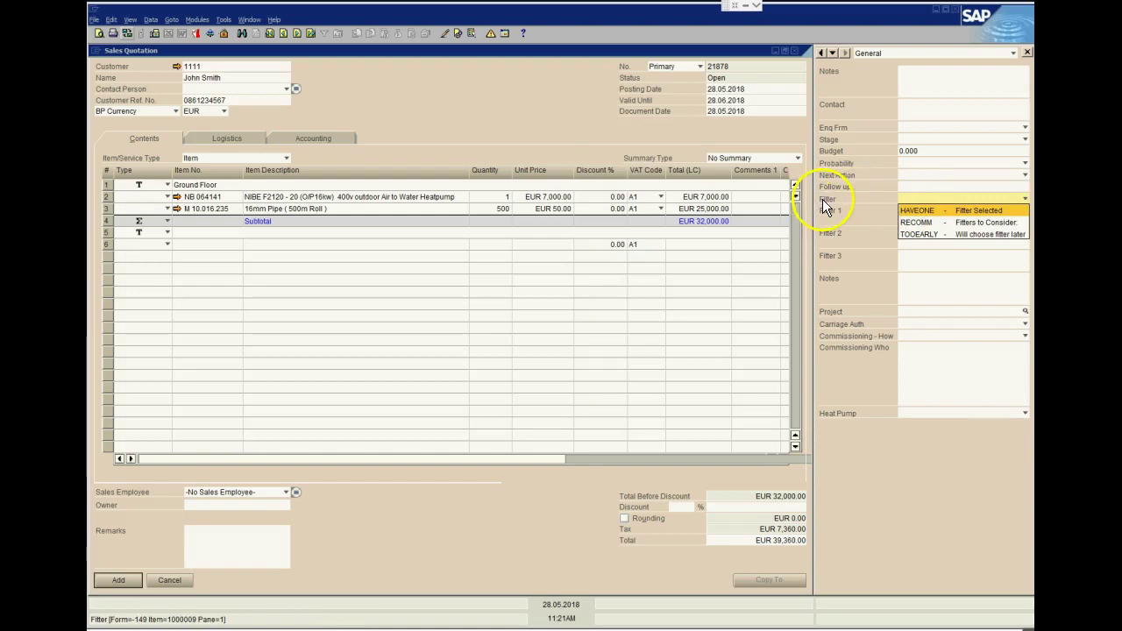
left_click(936, 222)
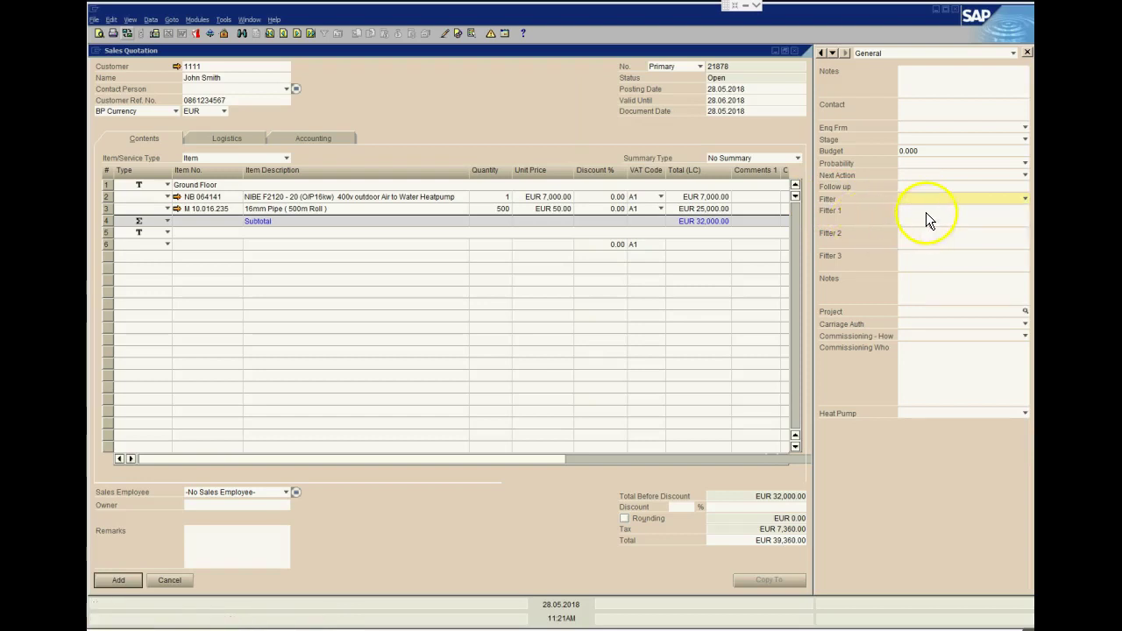
Look through the fitter selection lists for the Fitter 1 and Fitter 2 fields without choosing a fitter.
left_click(930, 217)
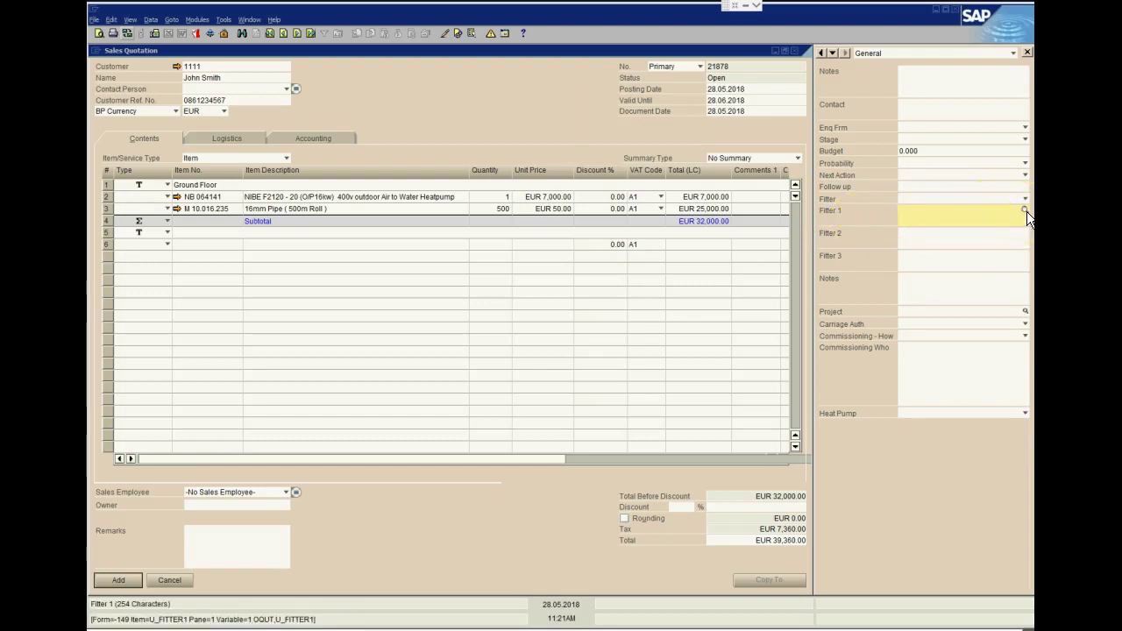
left_click(1026, 211)
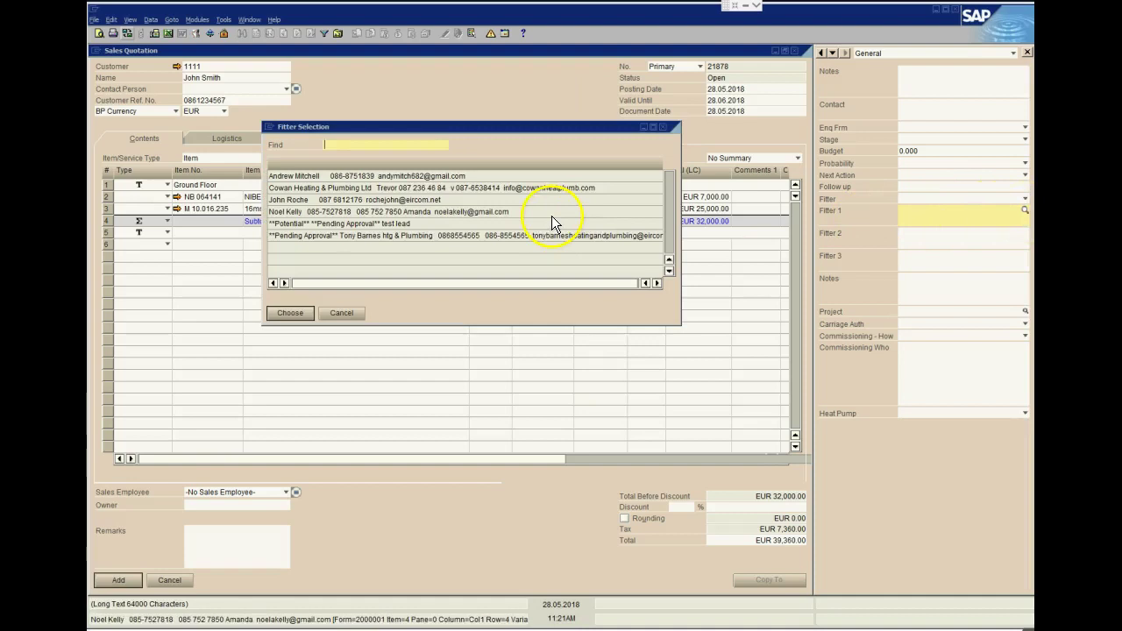
left_click(323, 195)
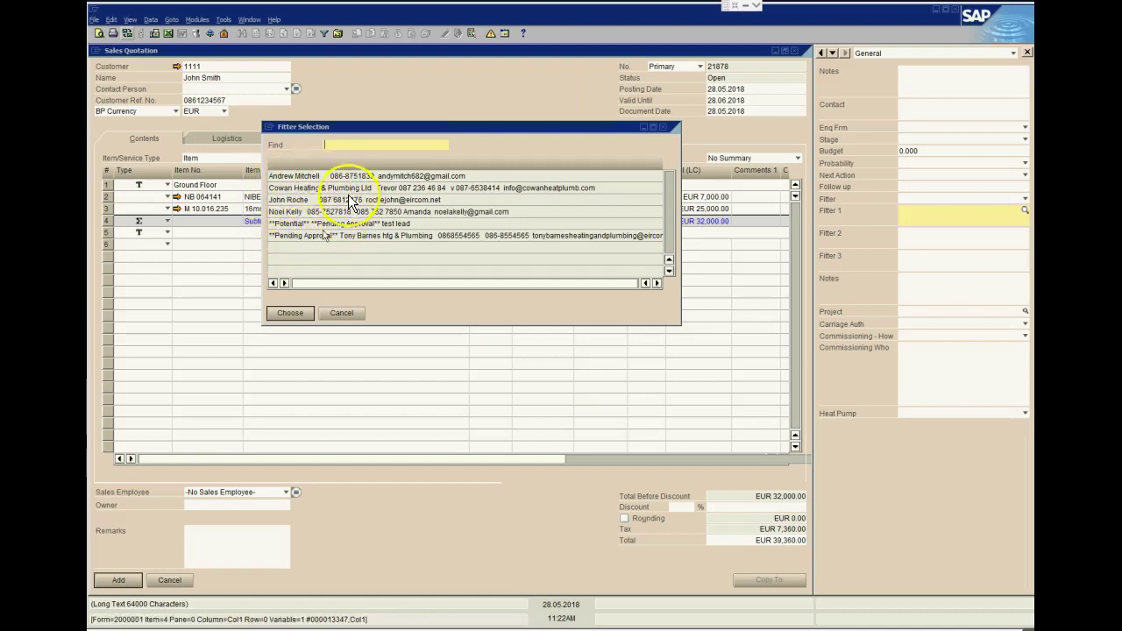
left_click(344, 315)
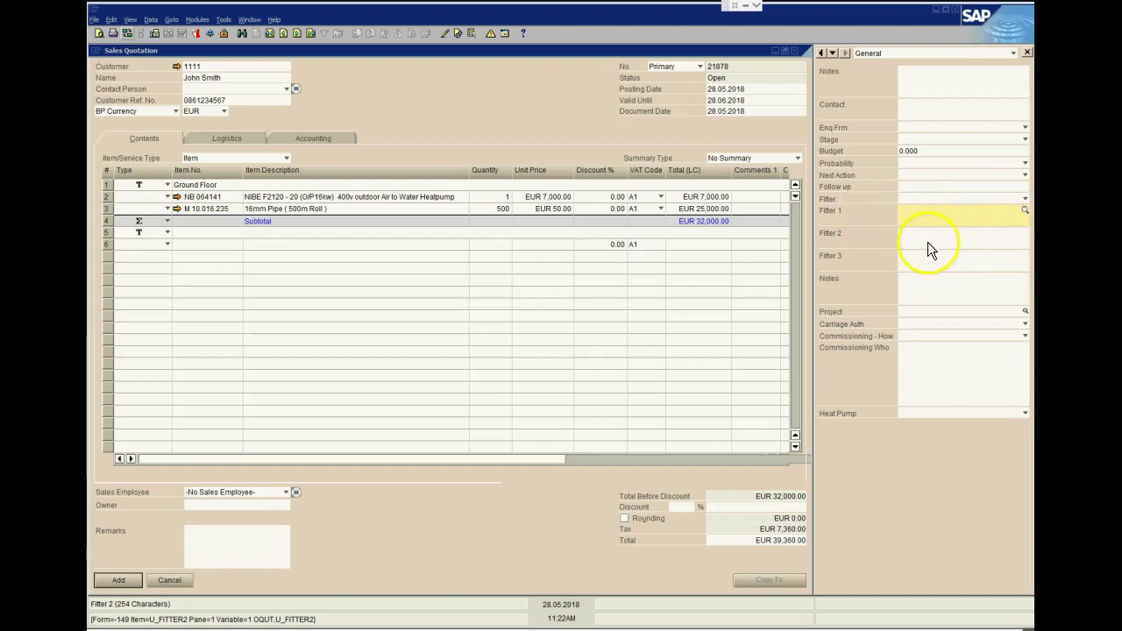
left_click(958, 246)
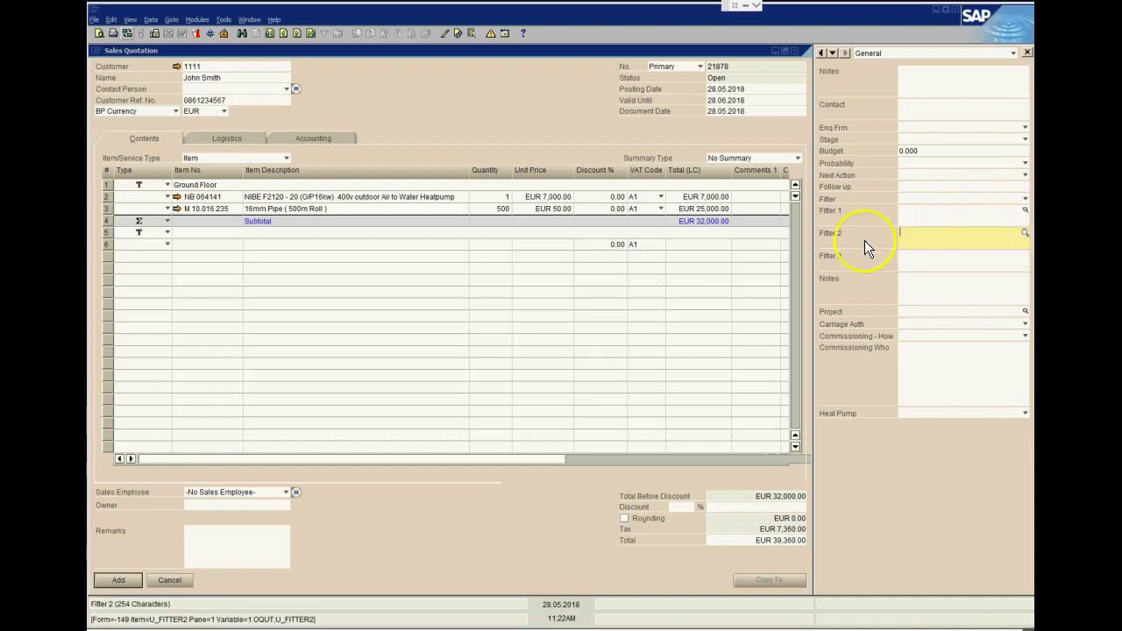
left_click(1024, 231)
left_click(658, 471)
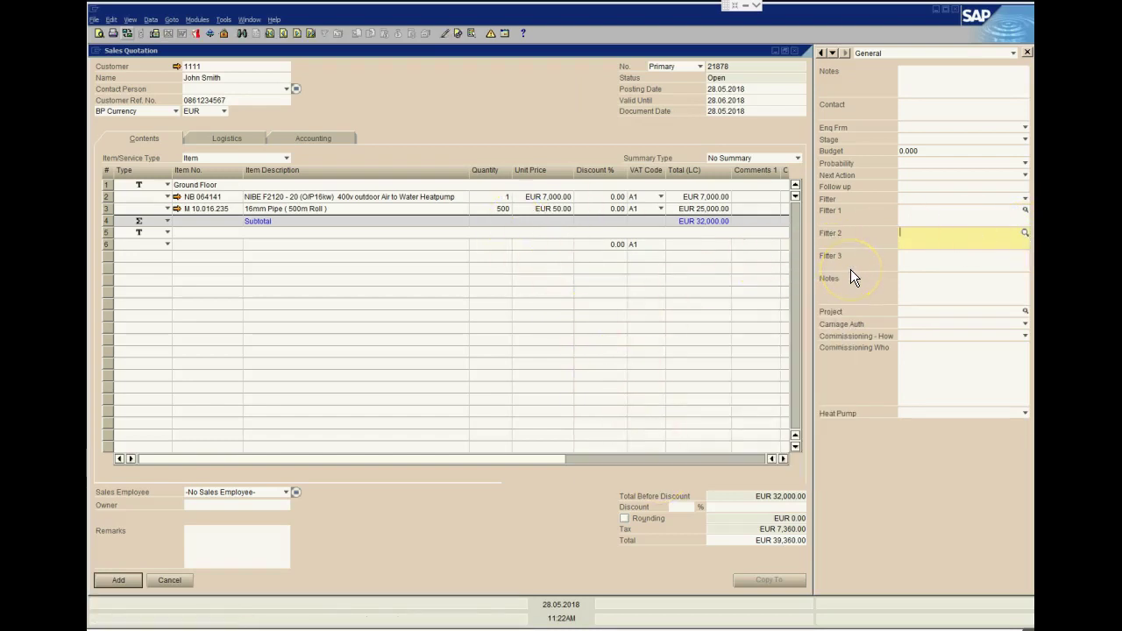
Examine the fitter Notes field against the general Notes field, plus the Carriage Auth field, without entering anything.
left_click(934, 292)
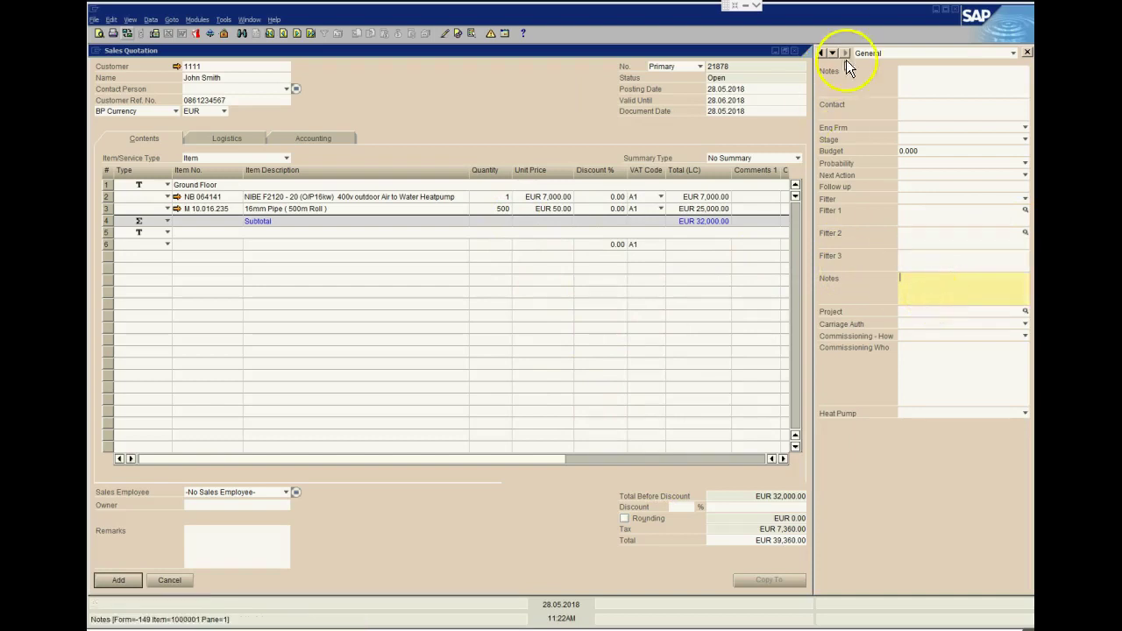
left_click(927, 70)
left_click(930, 280)
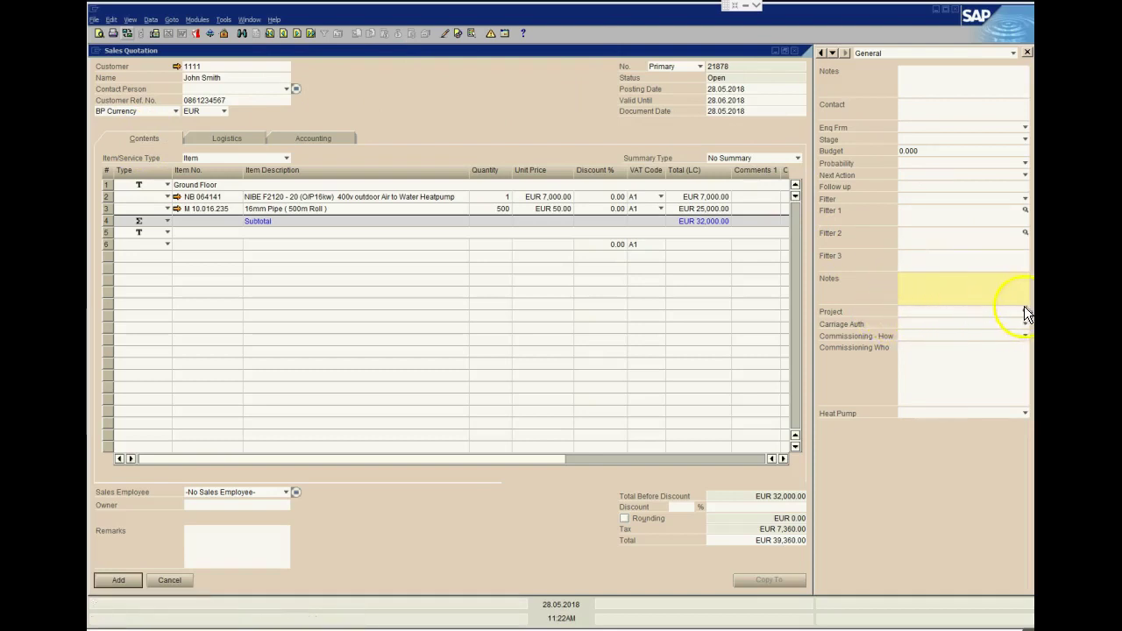
left_click(901, 325)
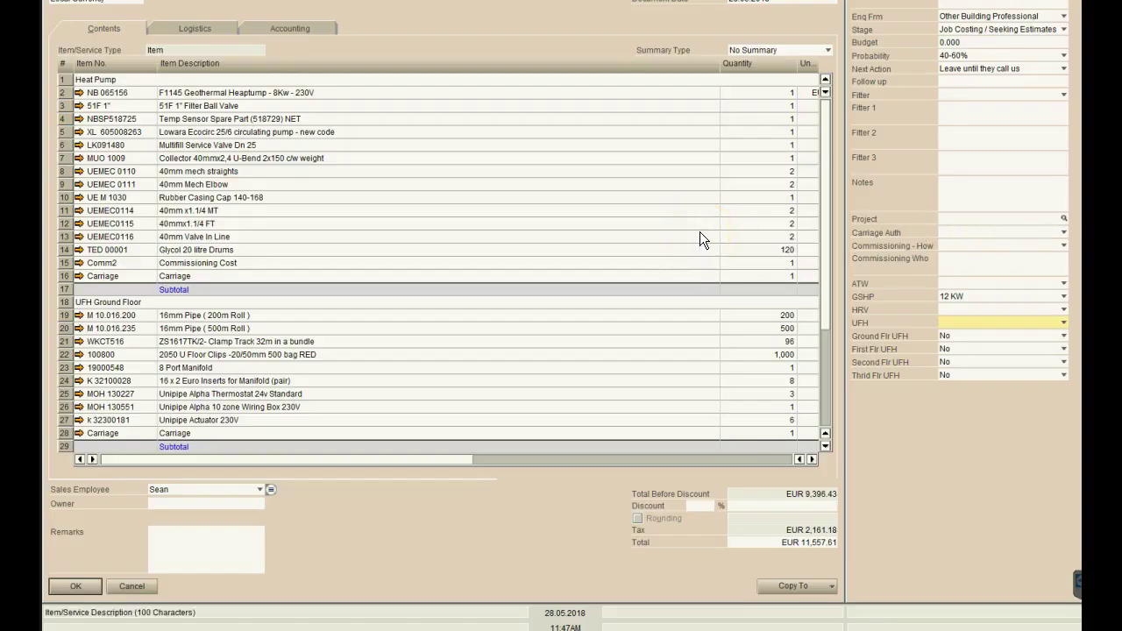
In the heat pump and underfloor heating quotation, review the ATW, GSHP and HRV options without changing them.
left_click(953, 281)
left_click(889, 281)
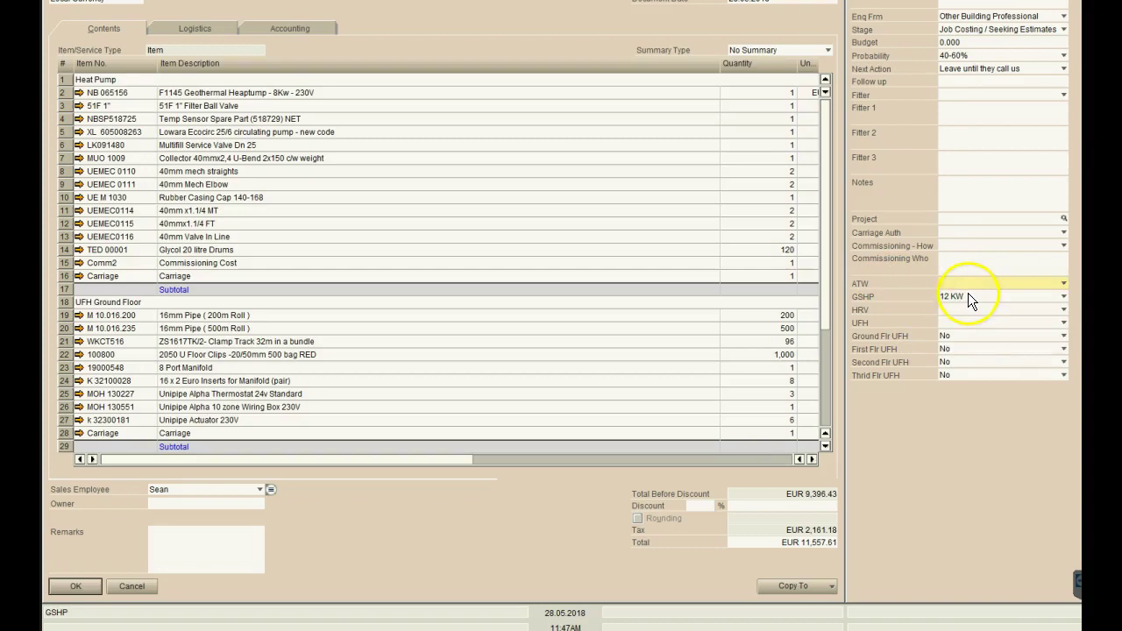
left_click(968, 293)
left_click(889, 297)
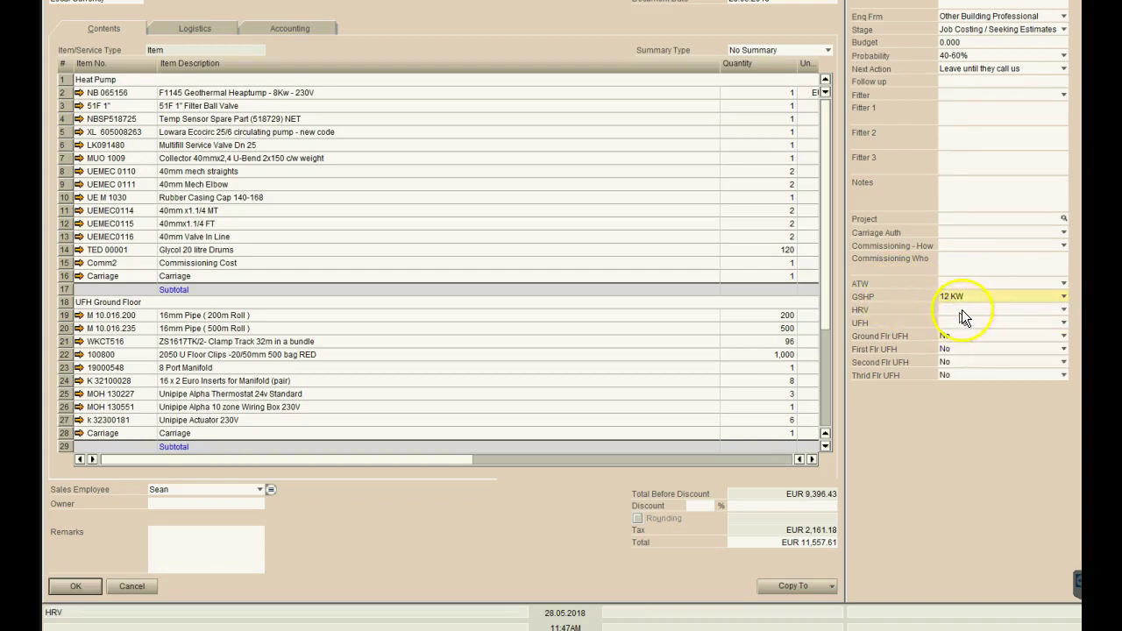
left_click(961, 310)
left_click(913, 308)
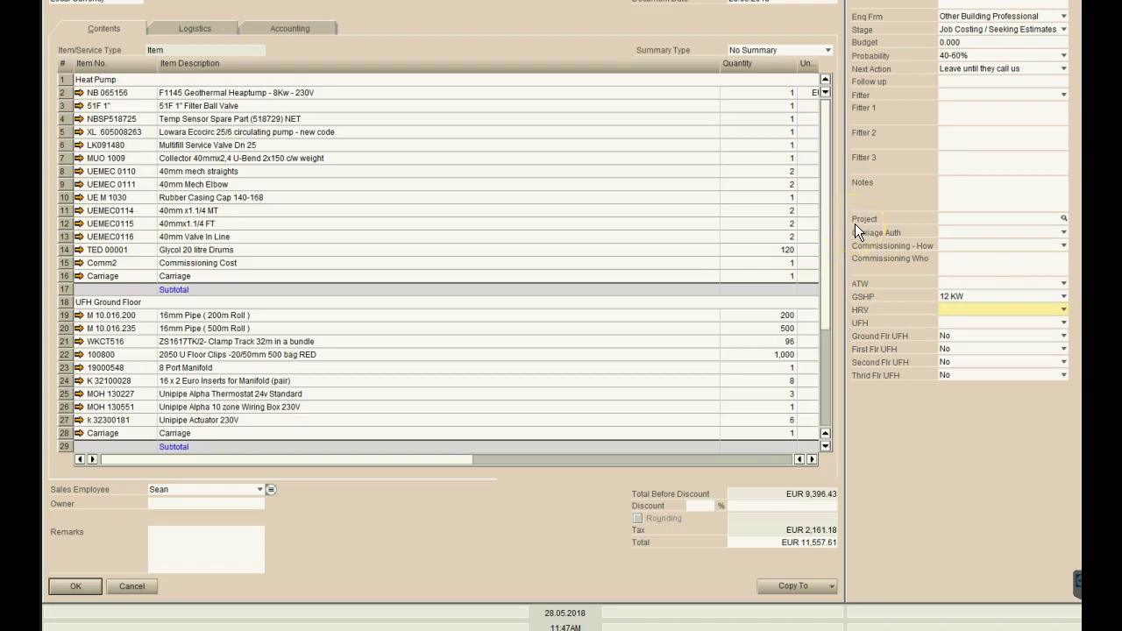
Review the GSHP field and the Yes/No options of the Ground Flr UFH field without changing either.
left_click(962, 295)
left_click(959, 335)
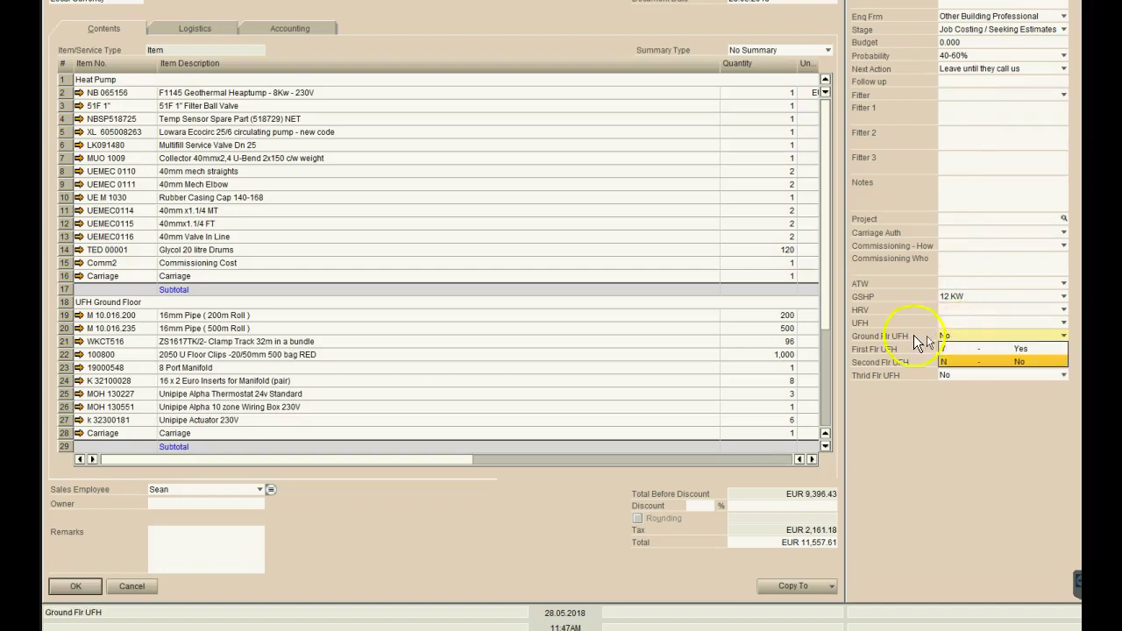
left_click(883, 338)
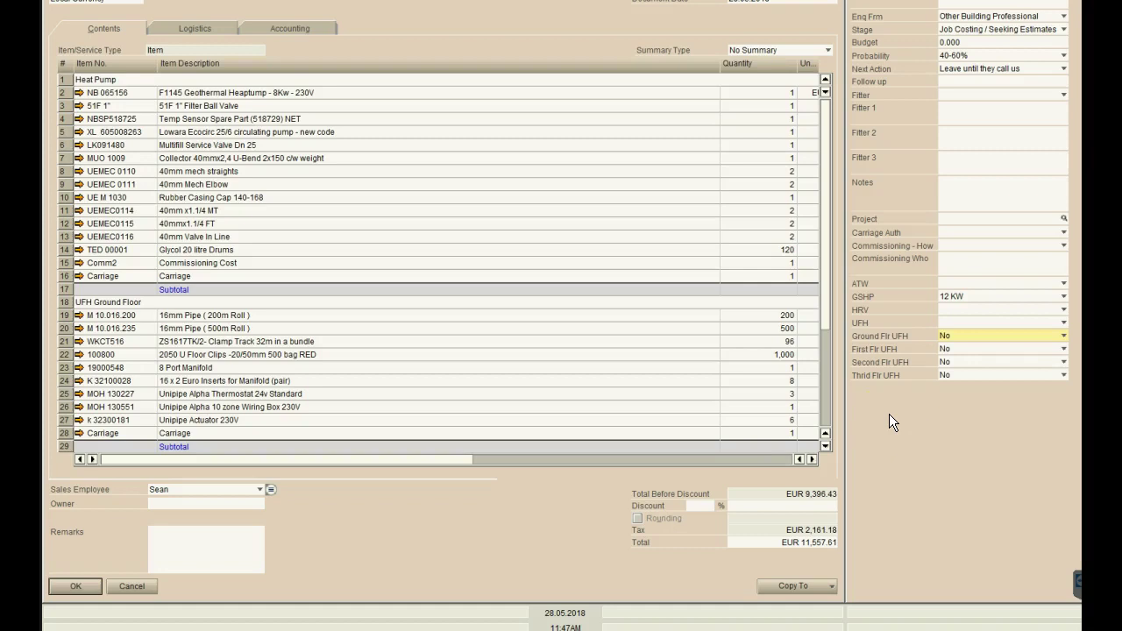
left_click(875, 304)
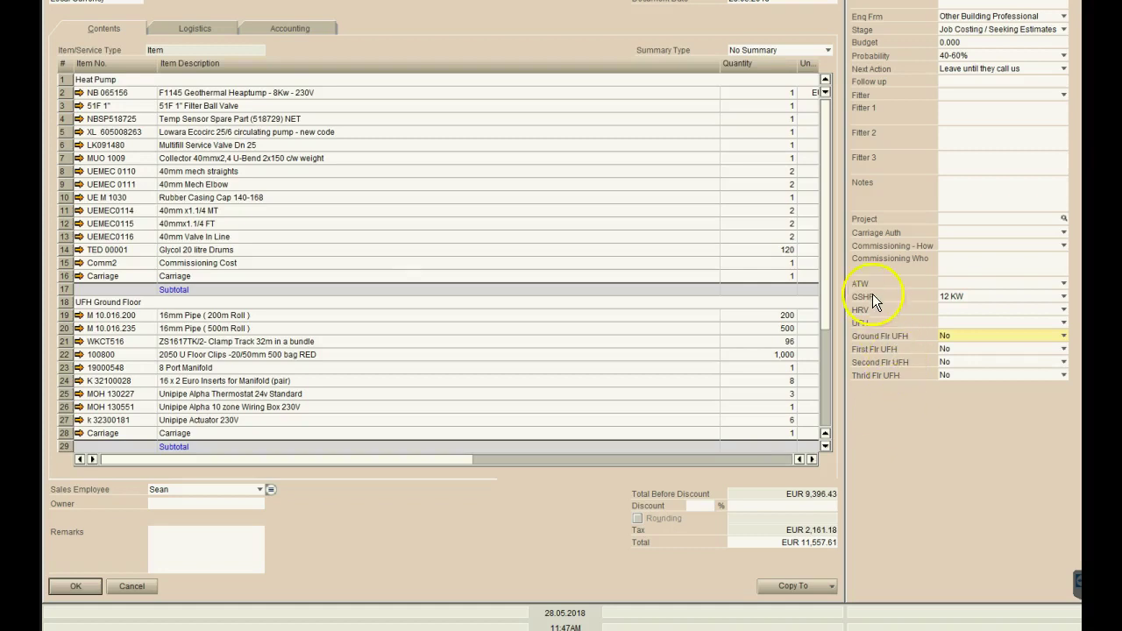